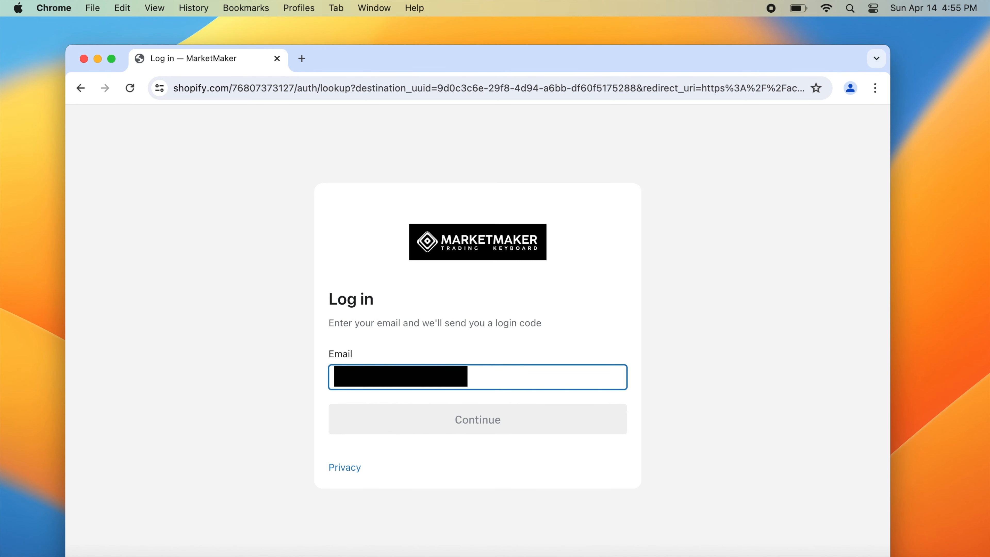
Sign in to the MarketMaker store with the customer email and the emailed login code
left_click(424, 427)
left_click(490, 392)
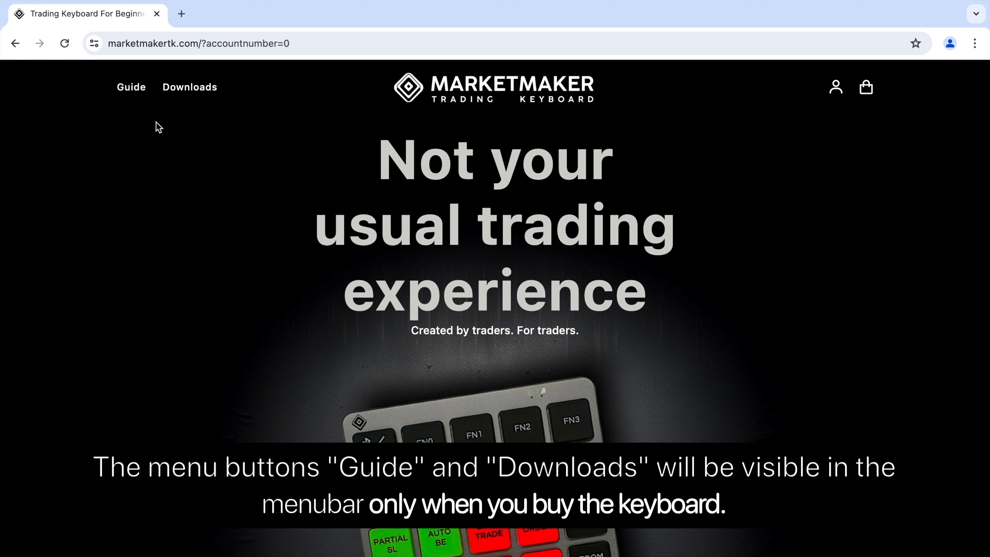
Read through the 6-page digital_manual.pdf on the Guide page, then go to Downloads
left_click(126, 89)
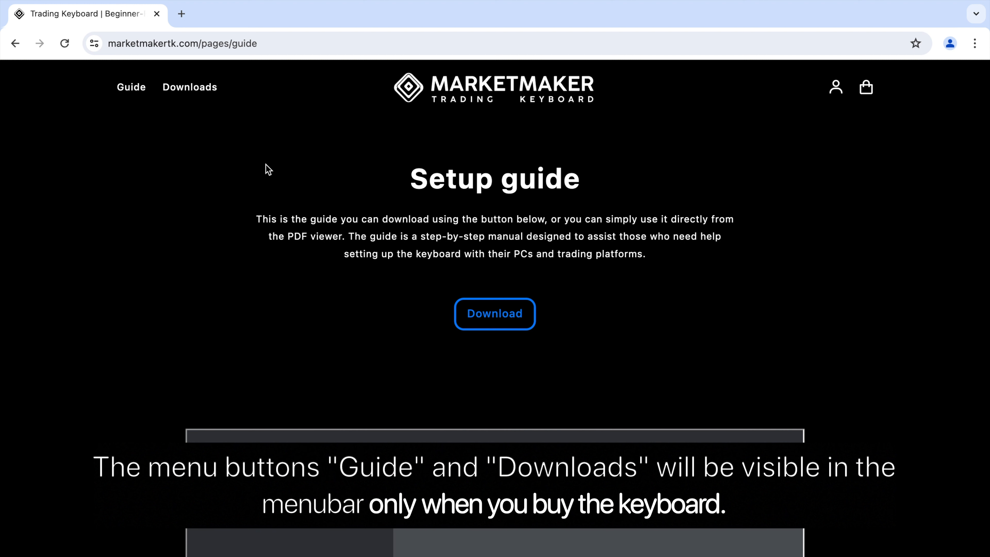
scroll(295, 188, "down", 1)
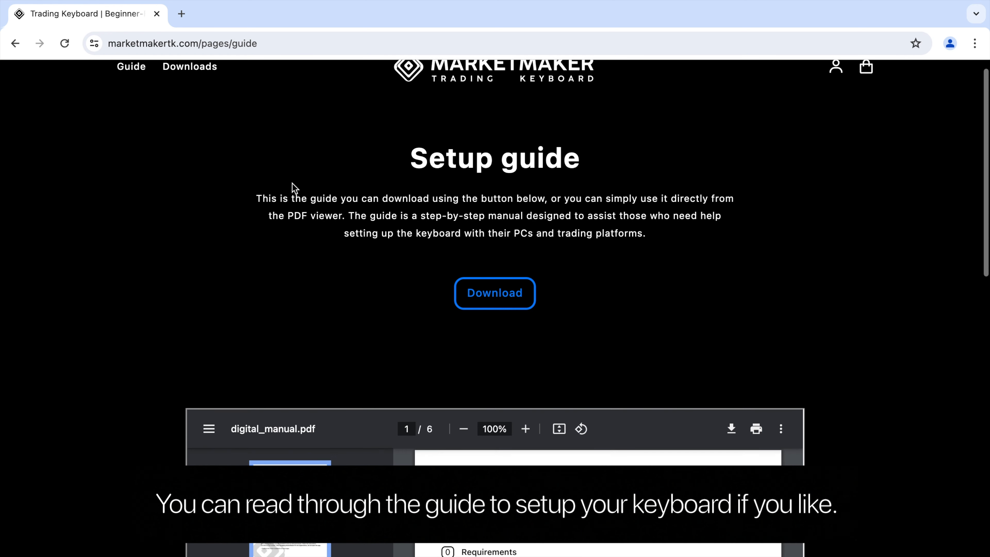
scroll(292, 183, "down", 8)
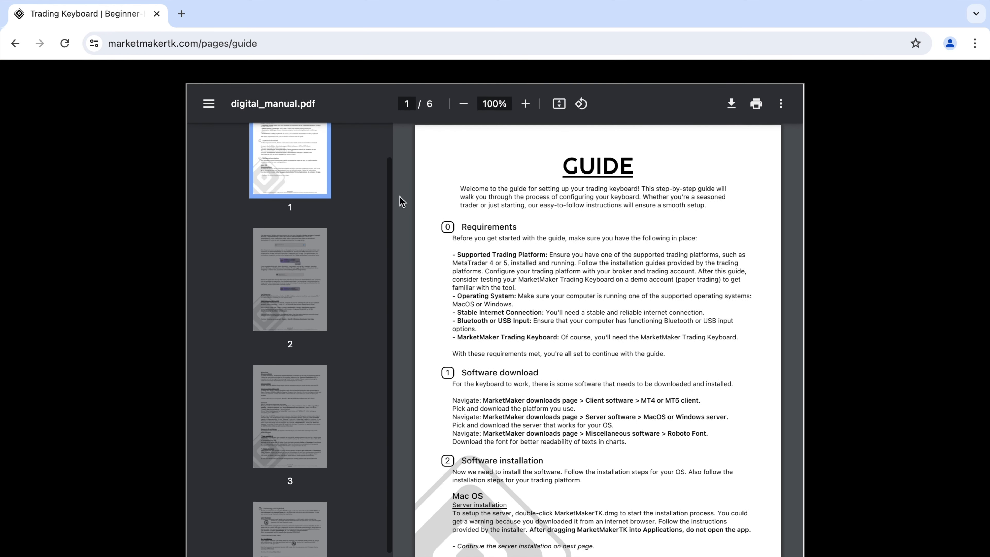
scroll(581, 206, "down", 1)
scroll(582, 206, "down", 15)
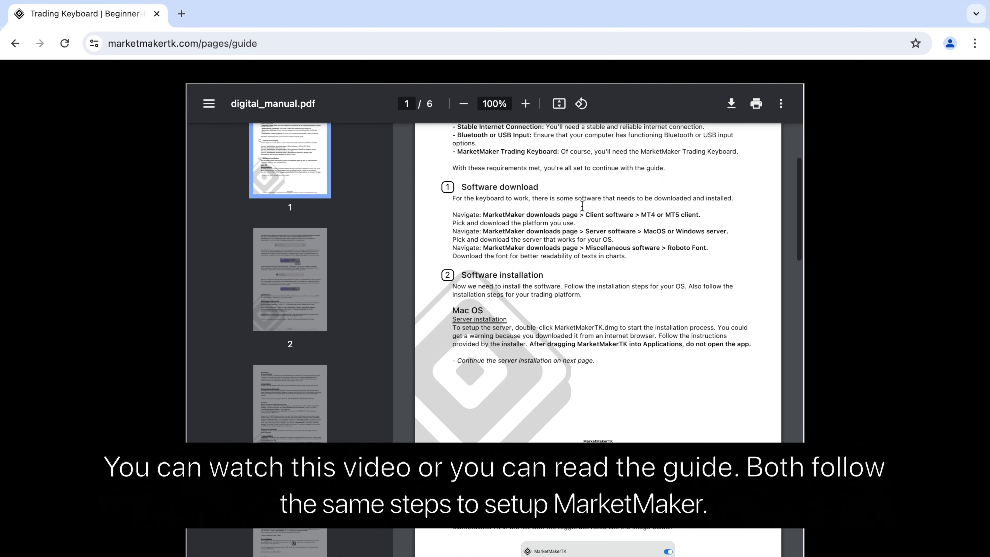
scroll(582, 205, "down", 15)
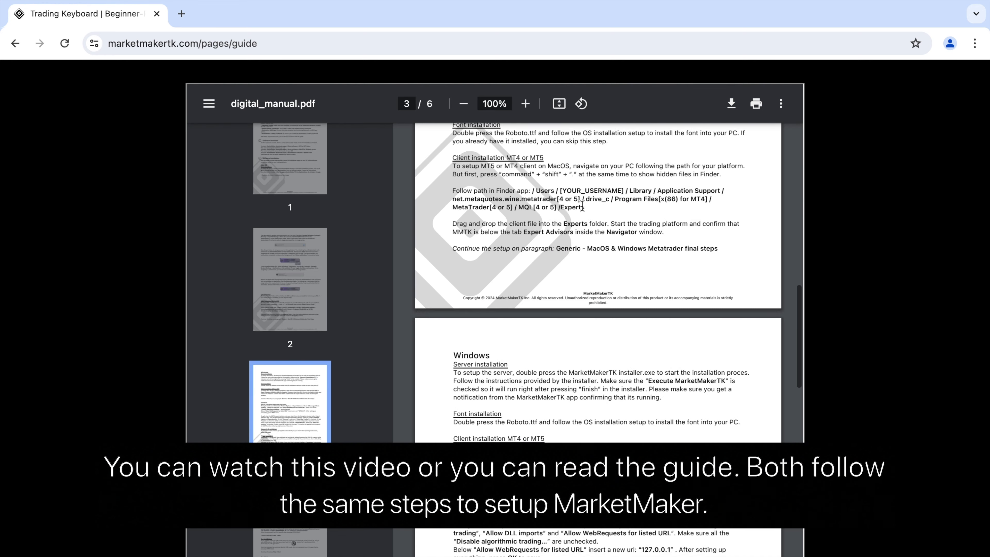
scroll(582, 205, "down", 15)
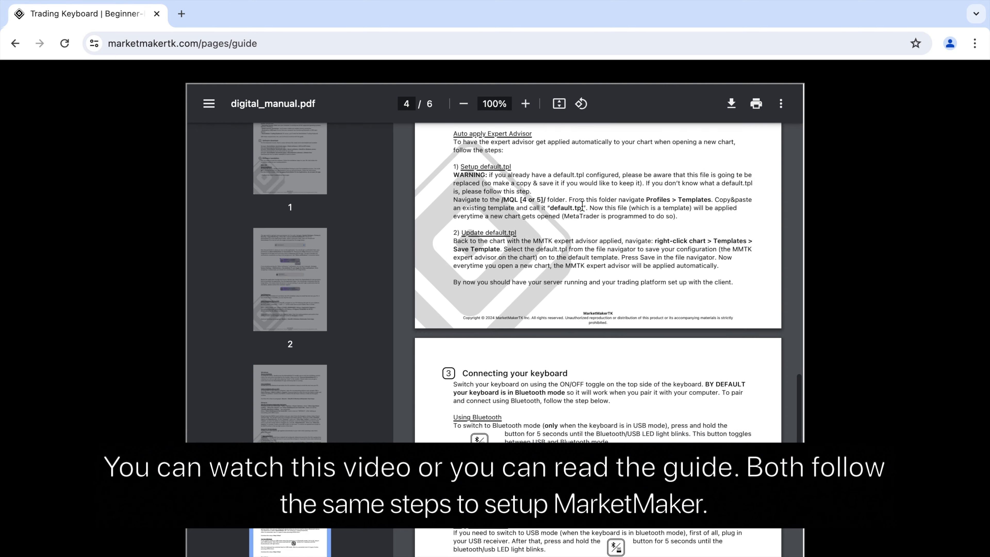
scroll(582, 206, "down", 10)
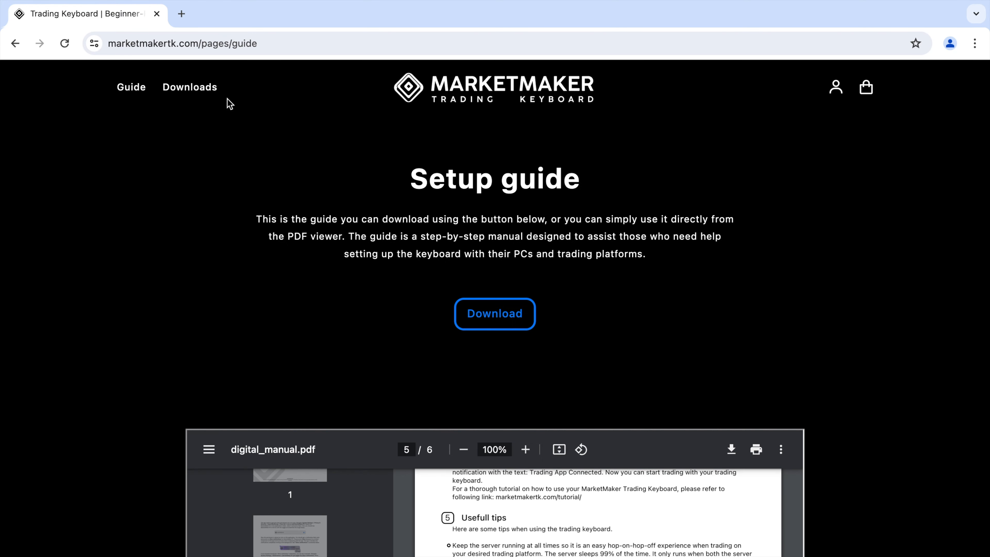
left_click(190, 89)
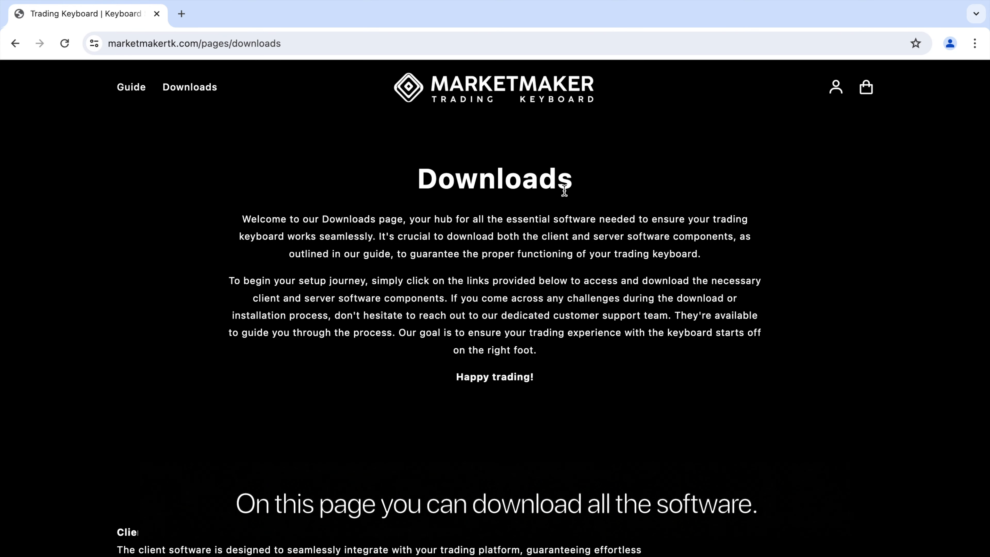
Download the MT5 client, Mac OS server and Roboto Font files, then check the downloads list
scroll(621, 221, "down", 6)
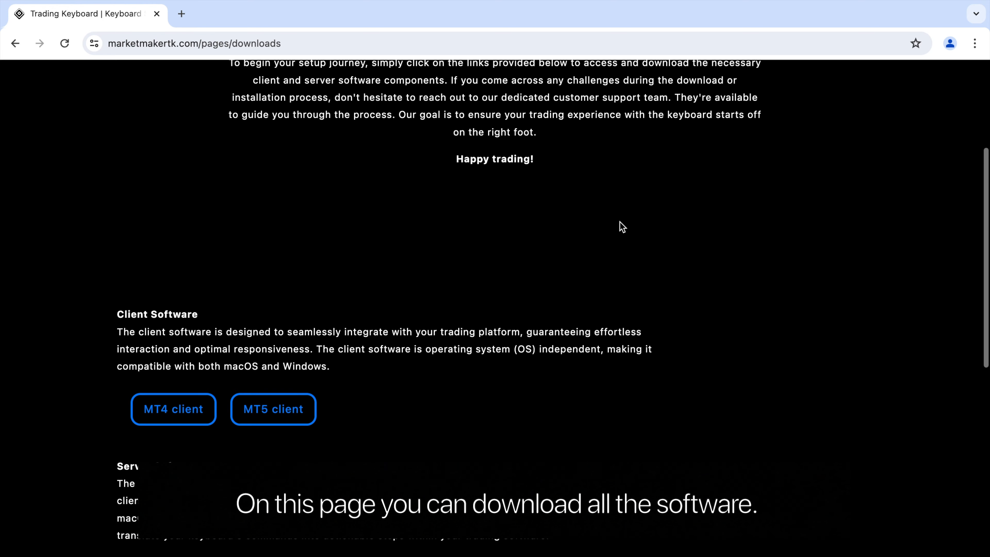
scroll(619, 222, "down", 4)
left_click(281, 254)
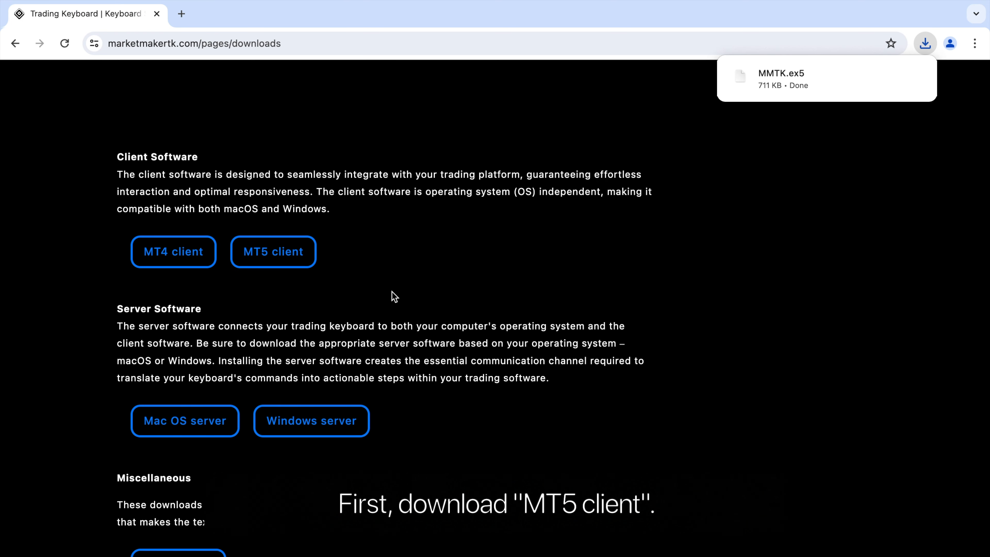
left_click(184, 425)
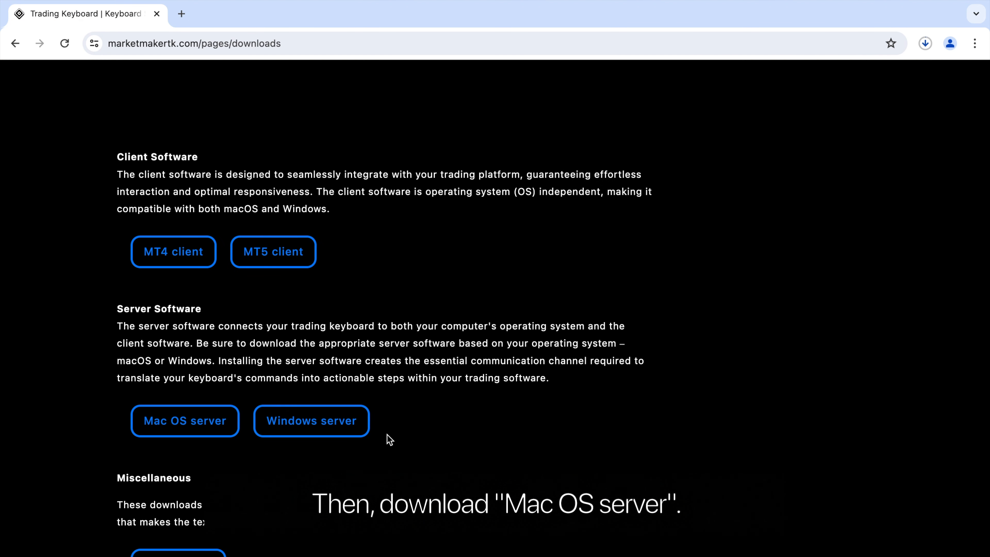
scroll(442, 448, "down", 2)
left_click(200, 520)
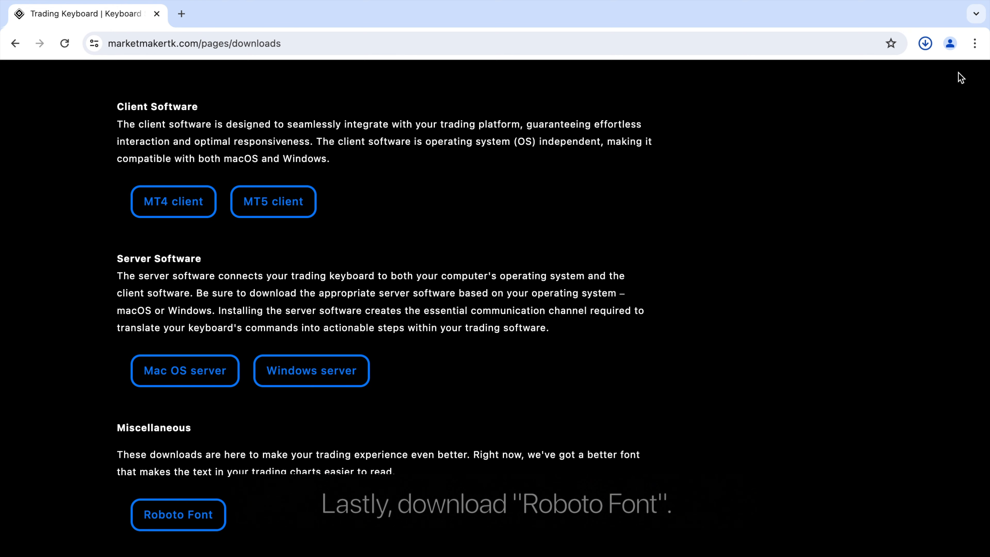
left_click(927, 49)
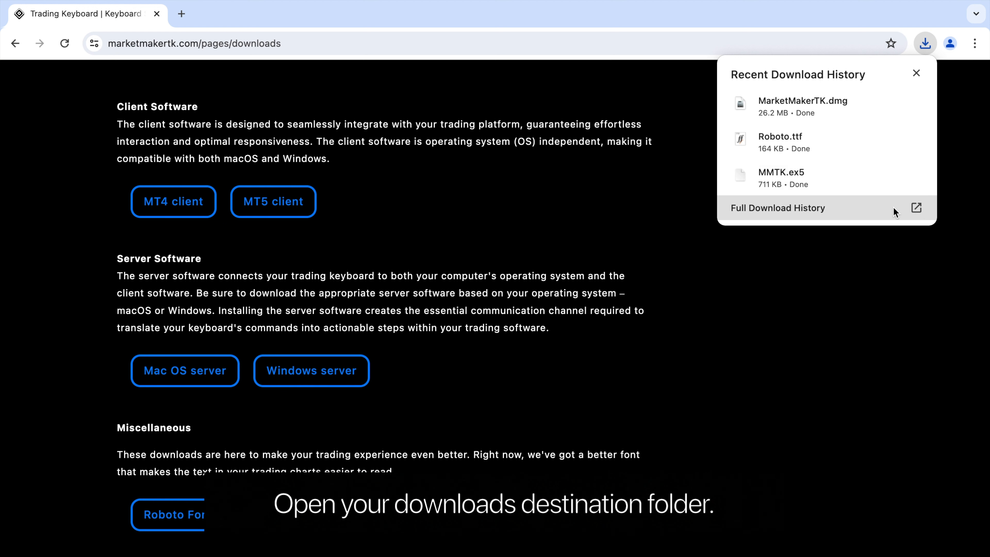
Show the Downloads folder in Column view, preview MMTK.ex5 and select Roboto.ttf
mouse_move(917, 103)
left_click(887, 104)
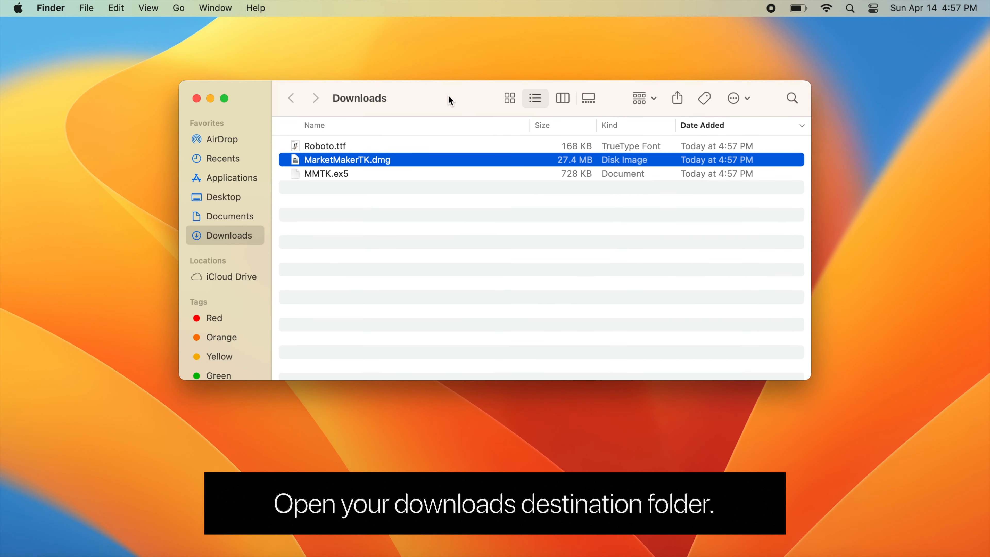
left_click_drag(448, 98, 431, 136)
left_click(544, 136)
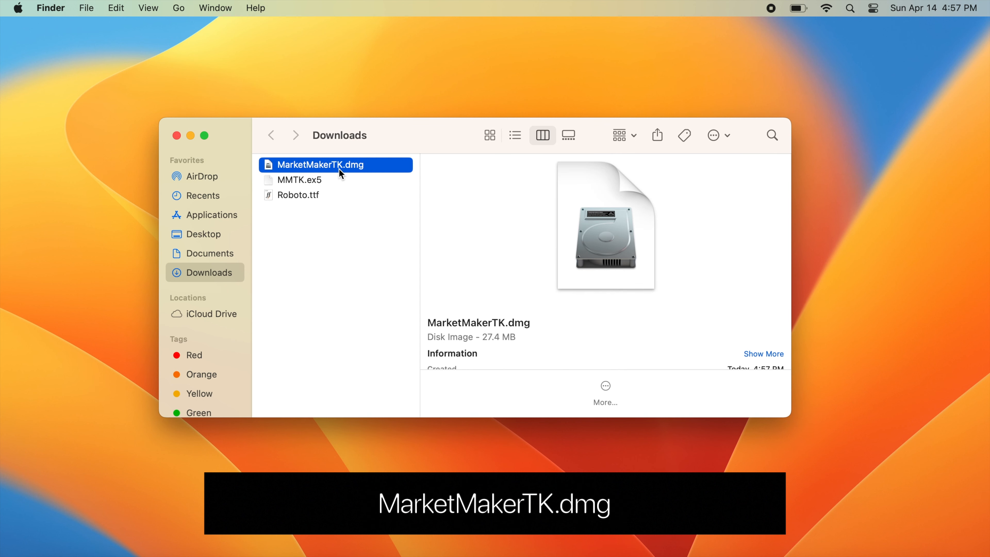
left_click(372, 178)
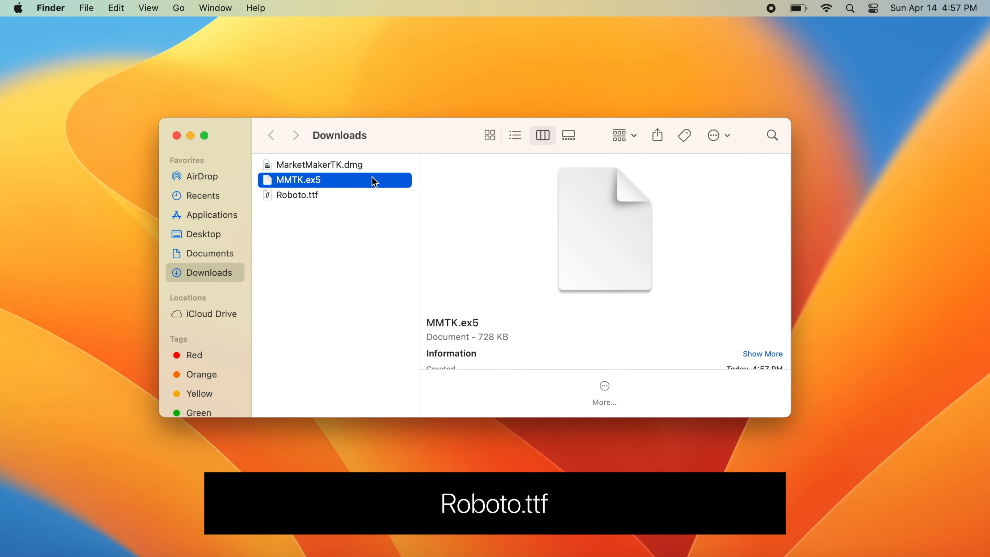
left_click(349, 195)
Open Roboto.ttf with Font Book and install the Regular Roboto font
right_click(349, 195)
mouse_move(530, 218)
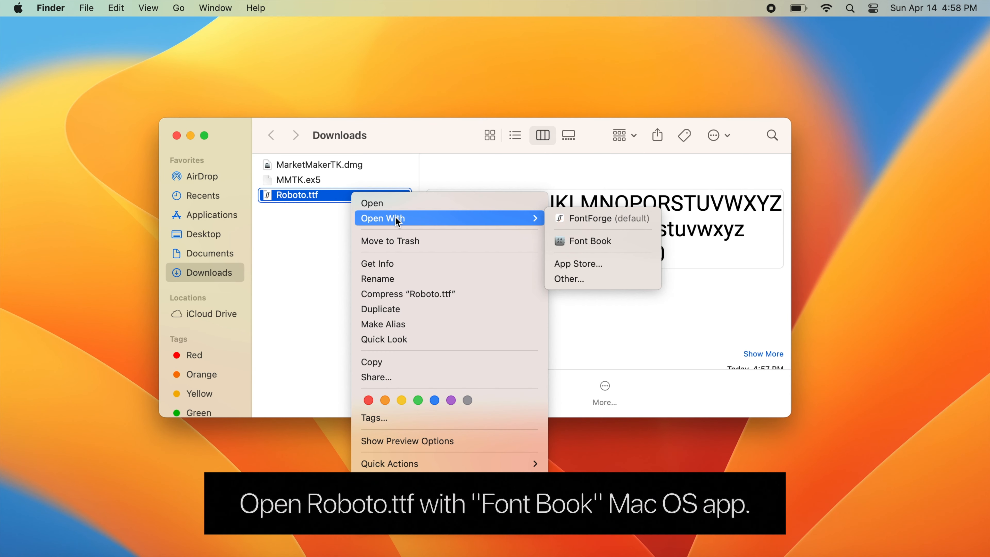
left_click(580, 246)
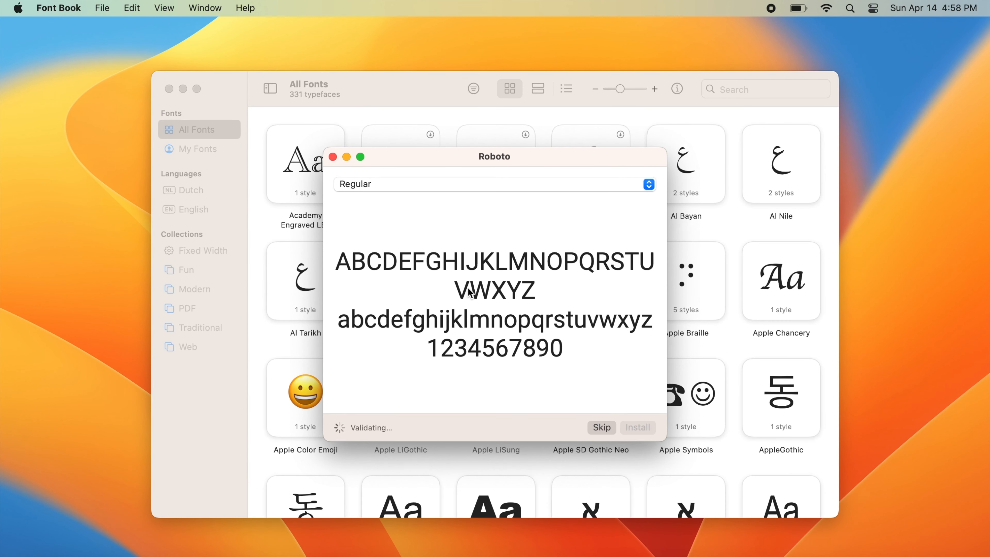
left_click(553, 181)
left_click(579, 230)
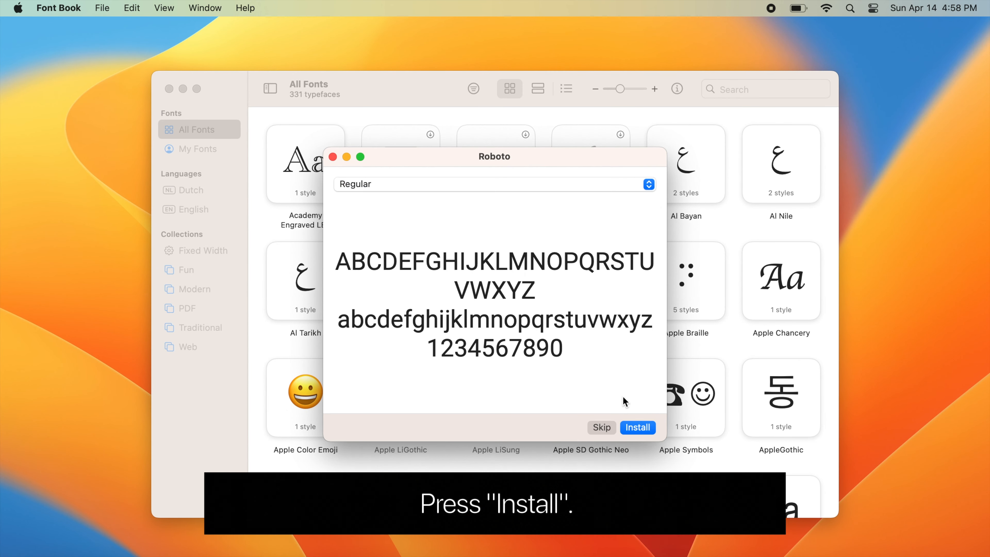
left_click(638, 429)
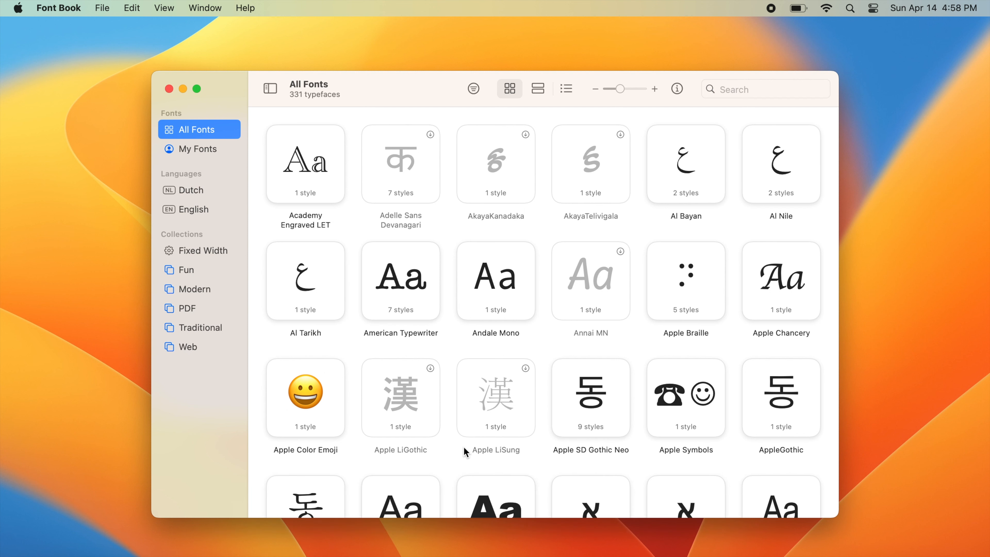
Search the installed fonts for 'roboto' to confirm it is listed
left_click(743, 89)
type("roboto")
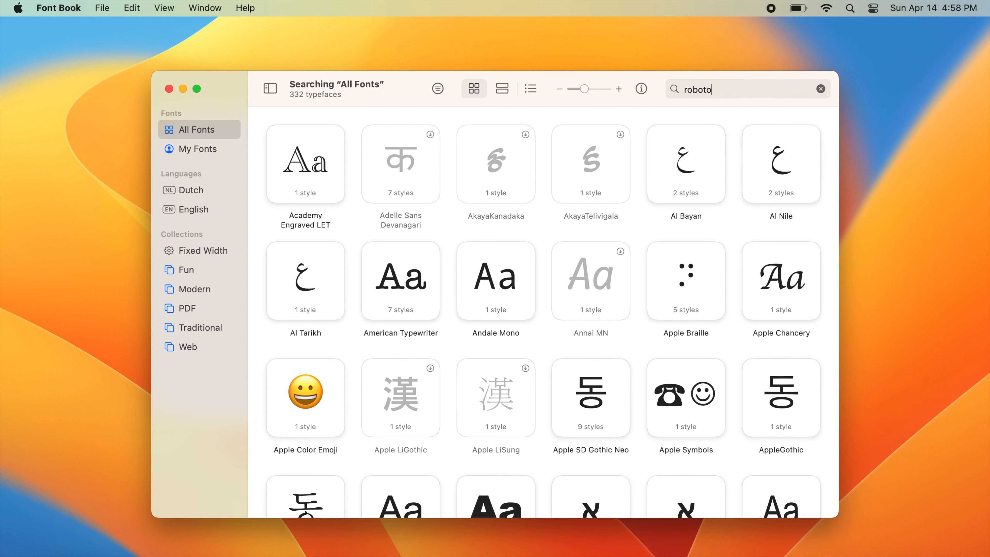
key("Return")
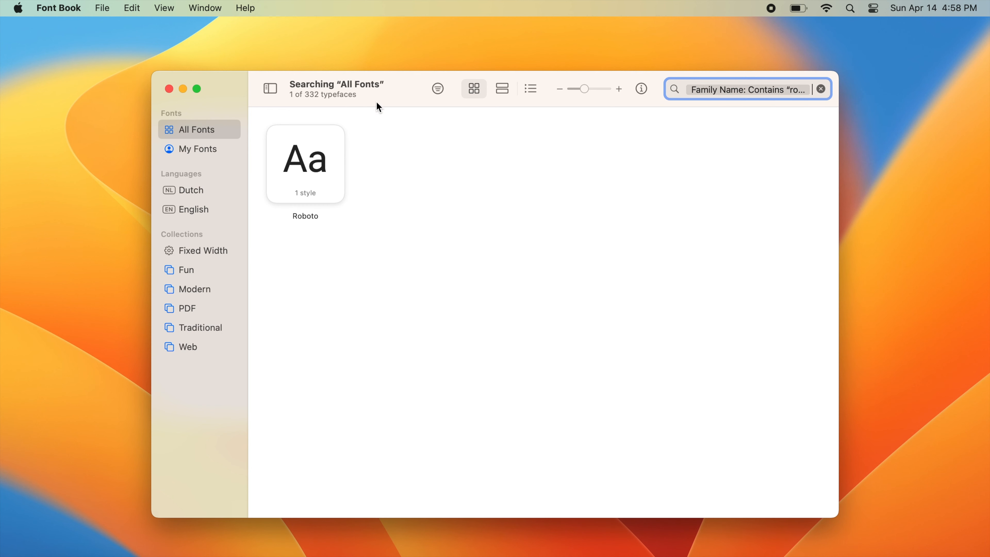
Reveal Roboto.ttf in the Fonts folder, verify its Created date is Today, then close the window
left_click(310, 160)
right_click(310, 160)
left_click(364, 271)
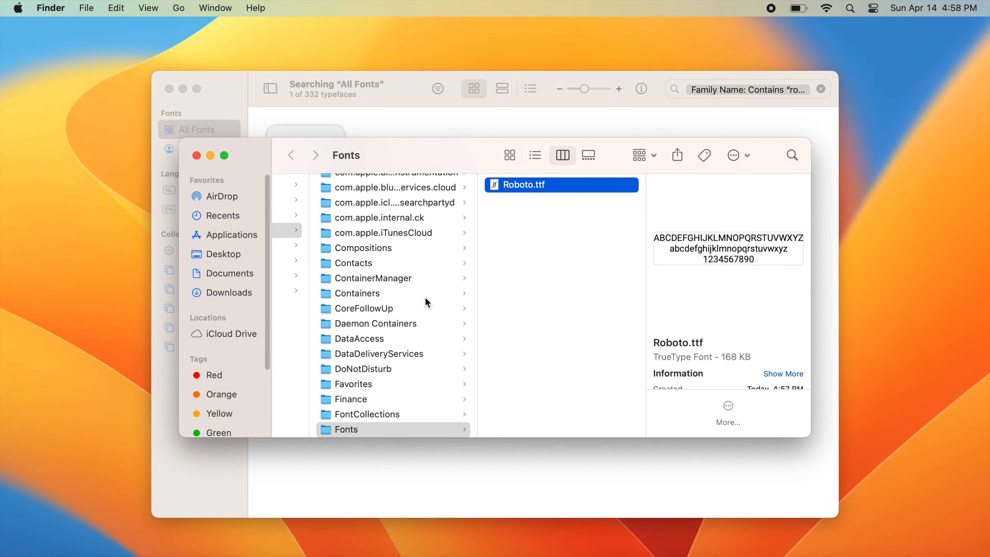
scroll(771, 336, "down", 5)
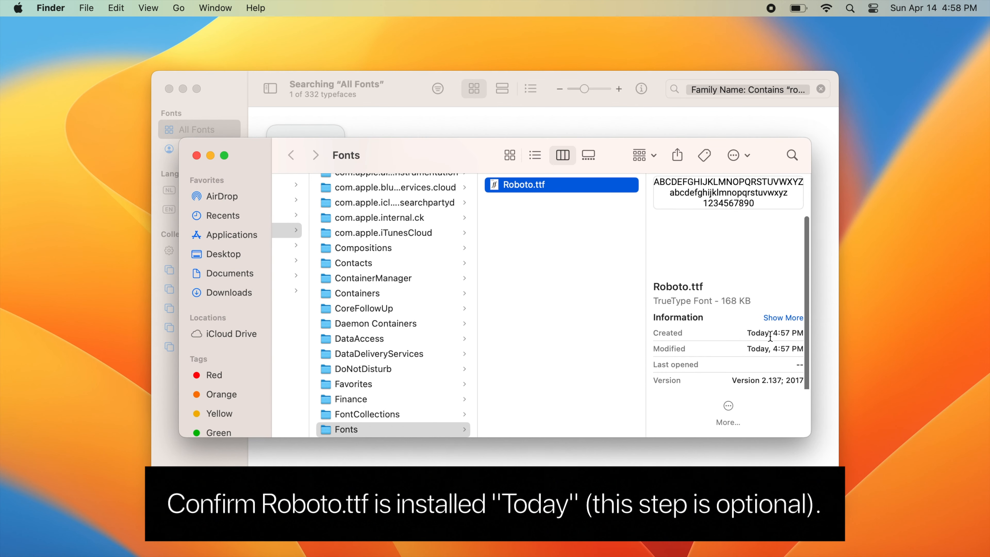
left_click_drag(791, 334, 741, 334)
left_click(740, 333)
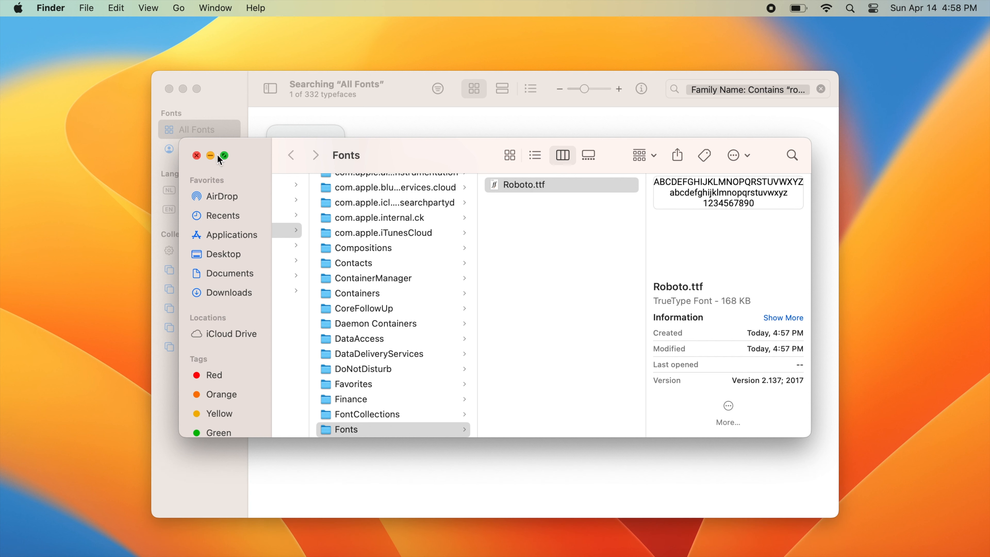
left_click(197, 156)
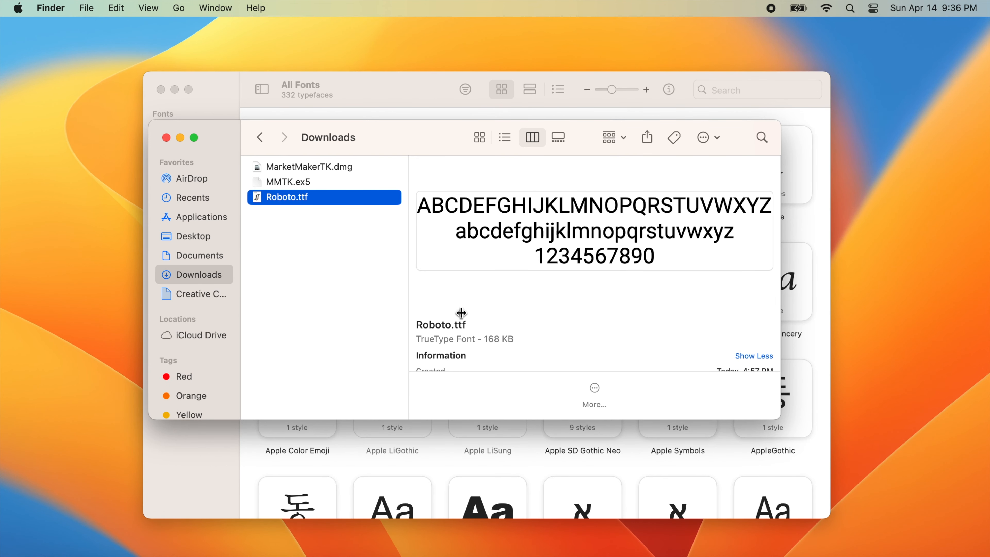
Open the MarketMakerTK.dmg disk image and accept its licence agreement
left_click(370, 166)
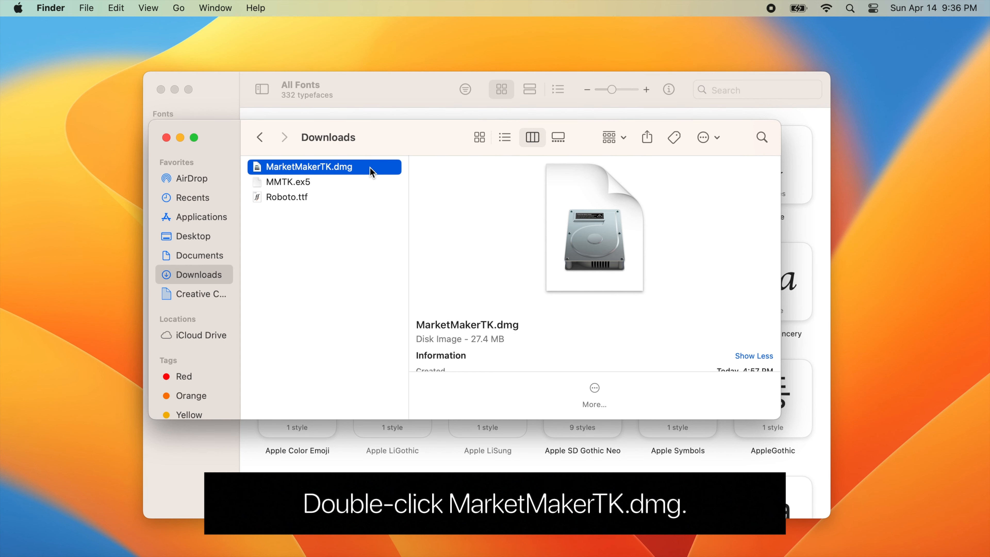
double_click(370, 167)
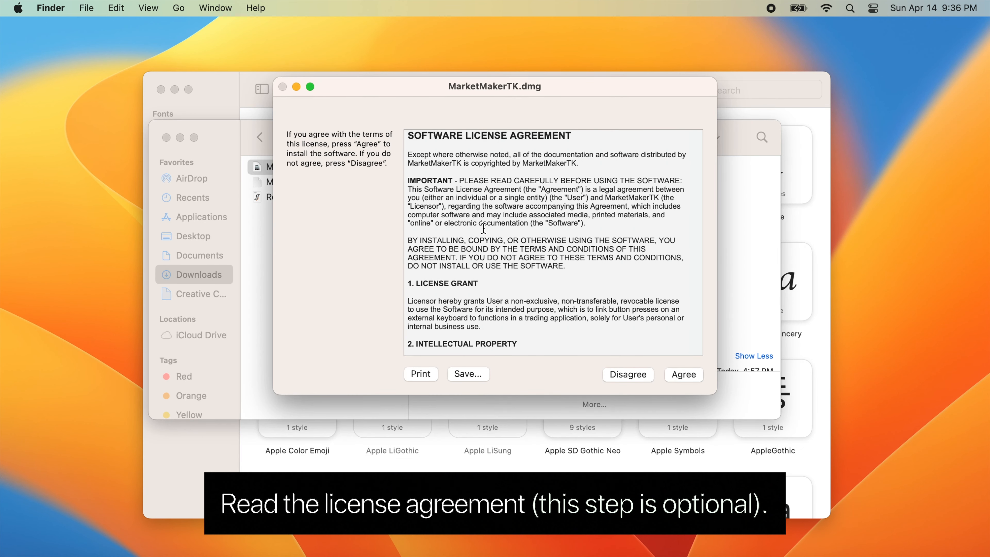
scroll(483, 228, "down", 5)
scroll(484, 229, "down", 20)
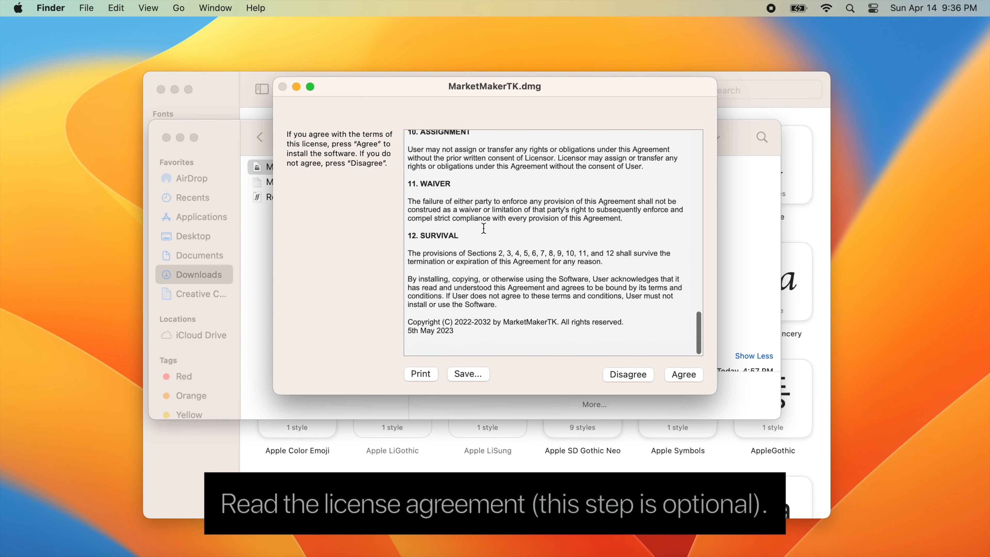
left_click(674, 375)
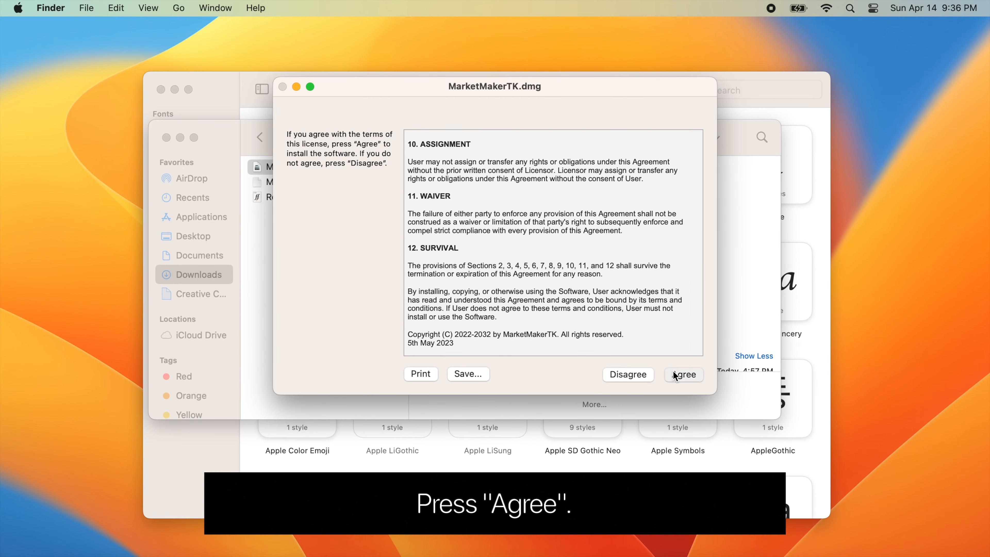
Copy the MarketMakerTK app into Applications and close the installer window
left_click_drag(145, 256, 271, 258)
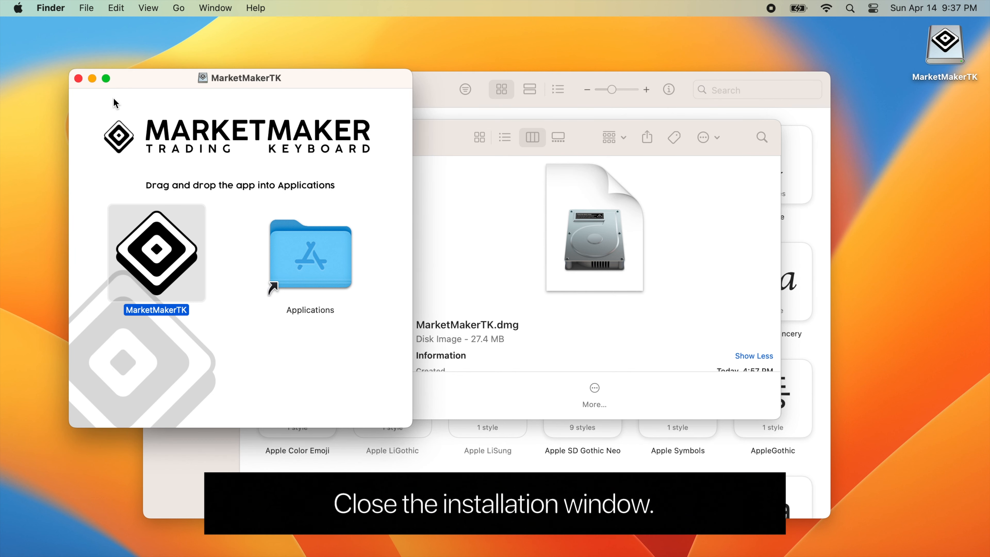
left_click(77, 80)
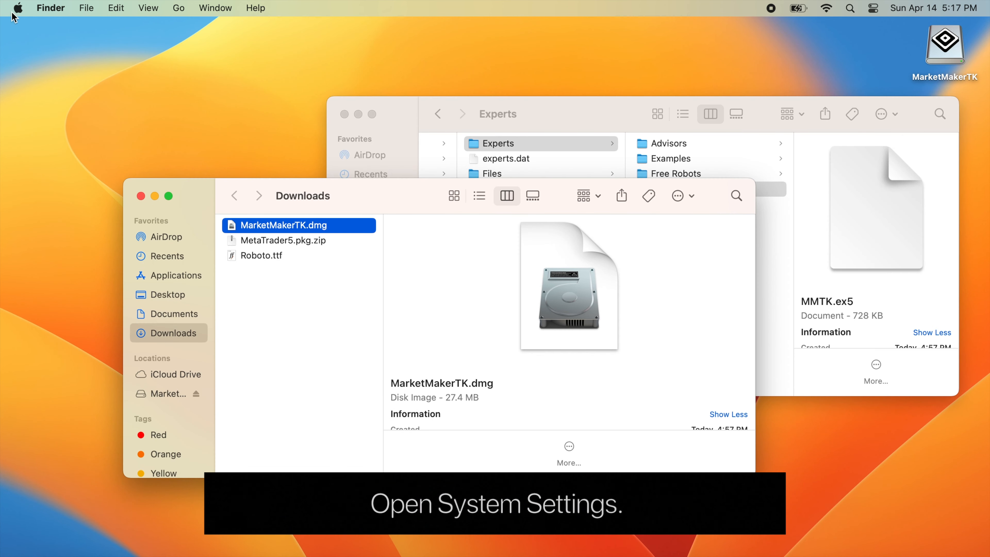
left_click(18, 8)
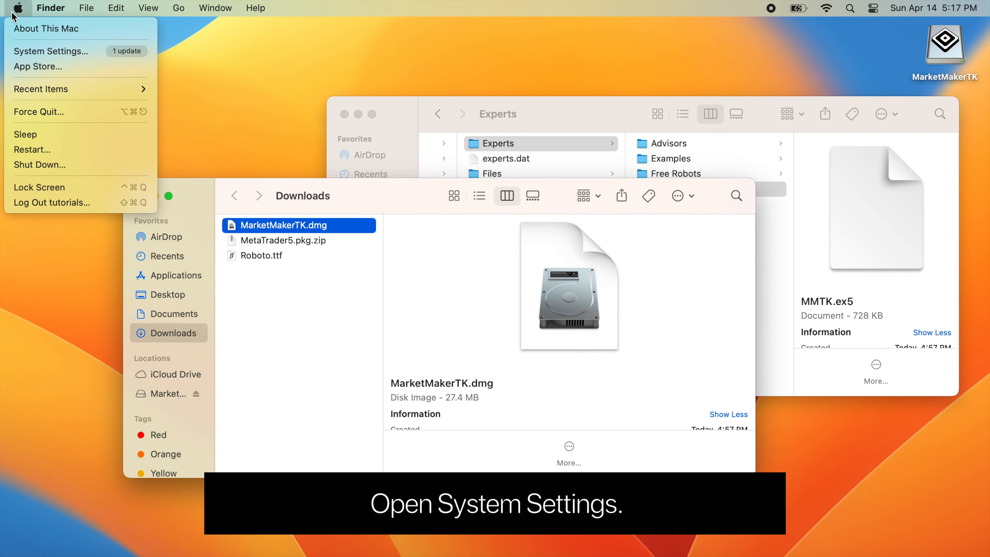
Open System Settings to Privacy & Security > Input Monitoring
left_click(42, 51)
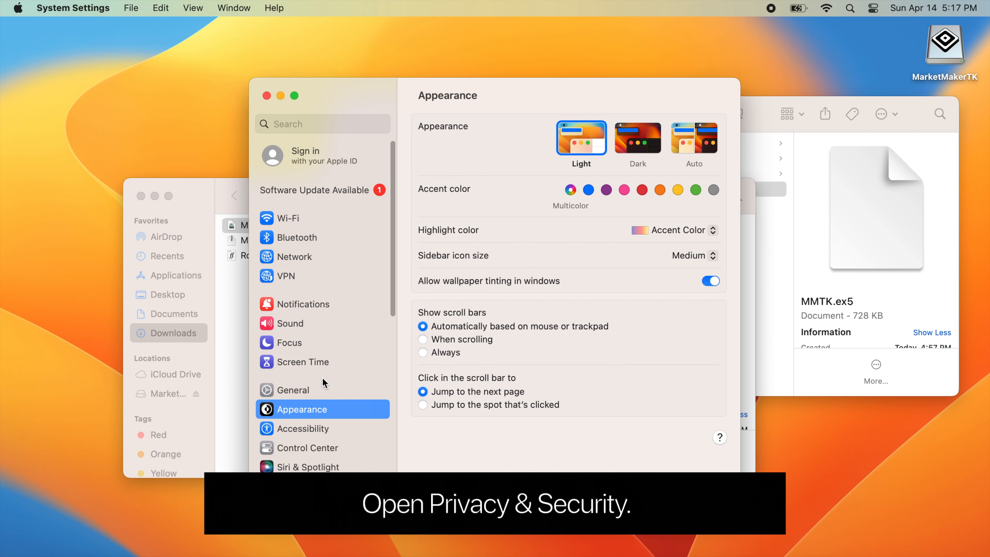
scroll(310, 351, "down", 5)
left_click(312, 289)
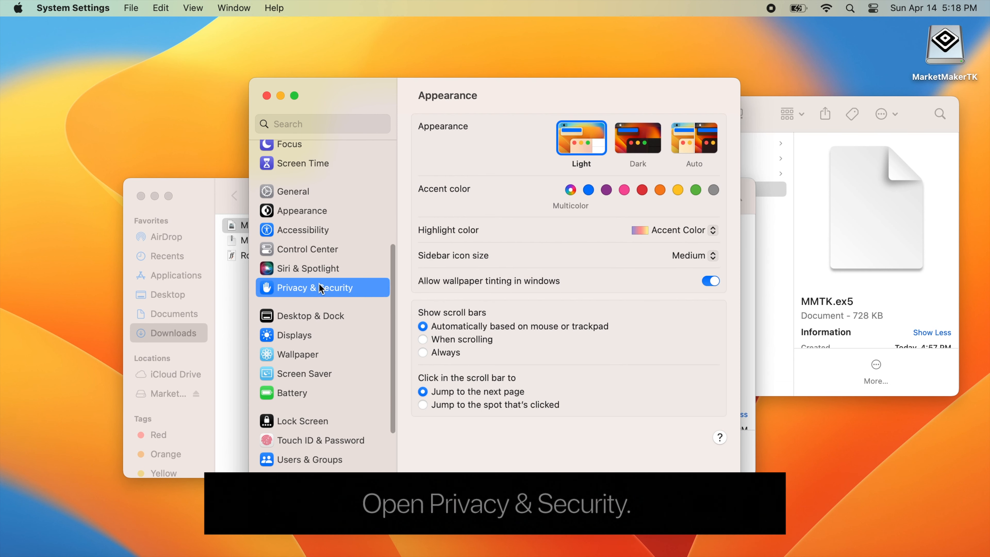
scroll(542, 262, "down", 10)
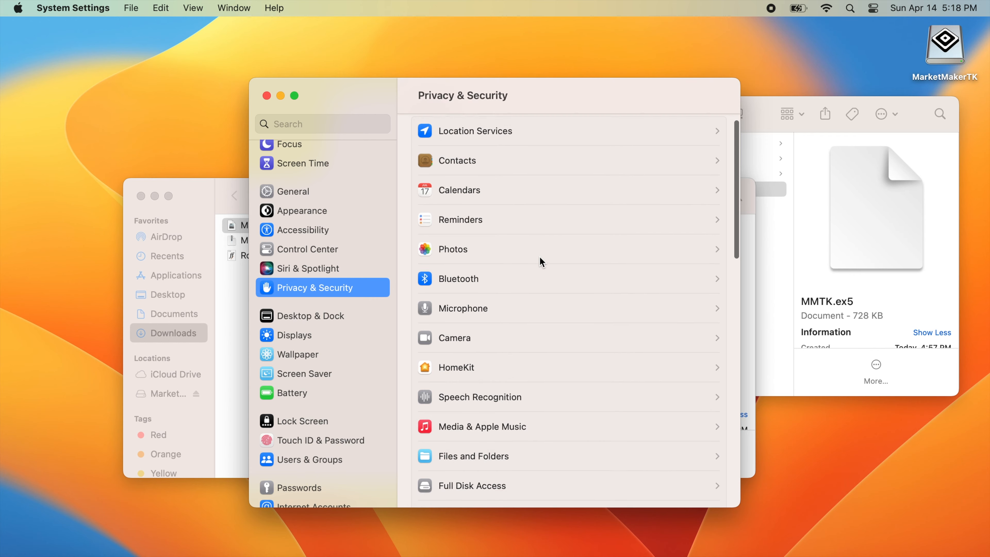
scroll(541, 262, "down", 2)
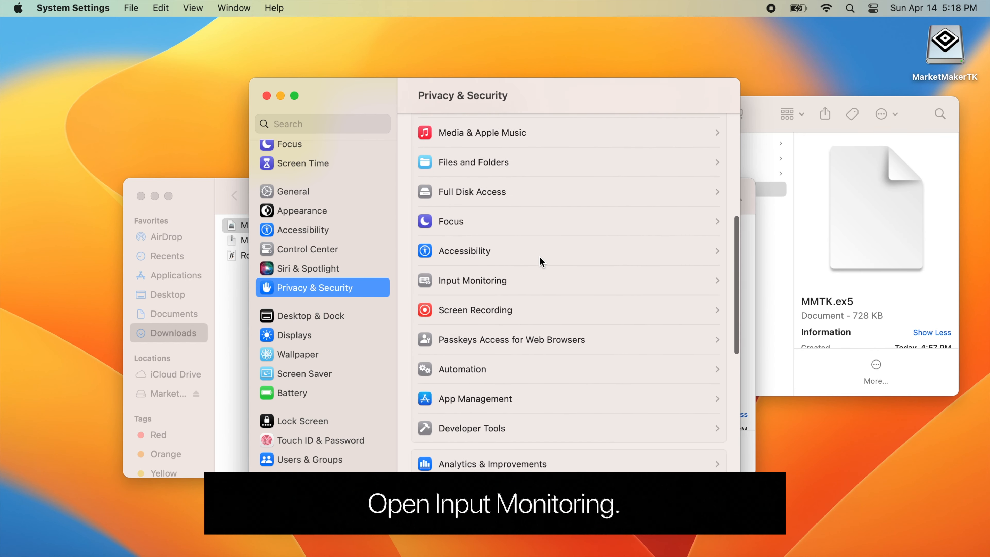
left_click(542, 252)
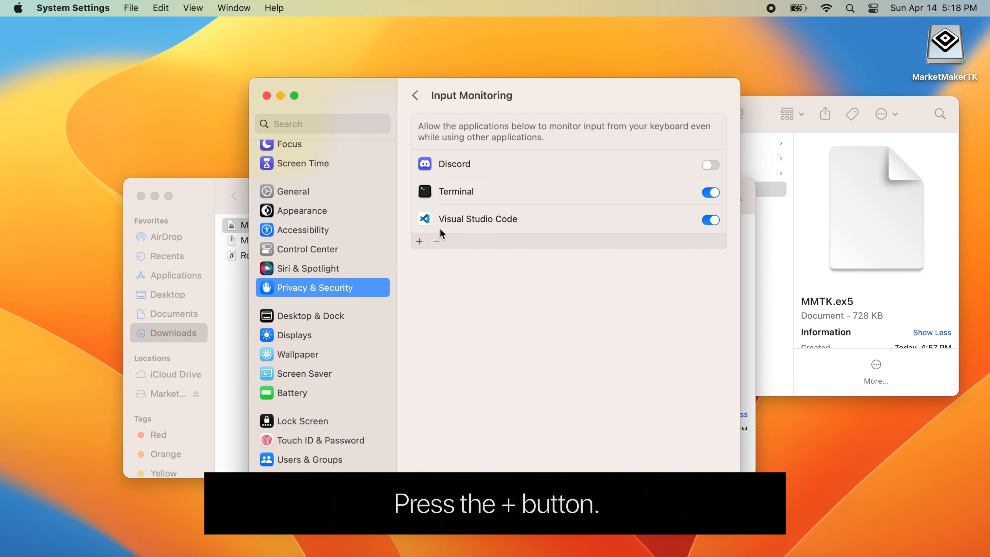
Add MarketMakerTK to the Input Monitoring list, then close all windows
left_click(420, 242)
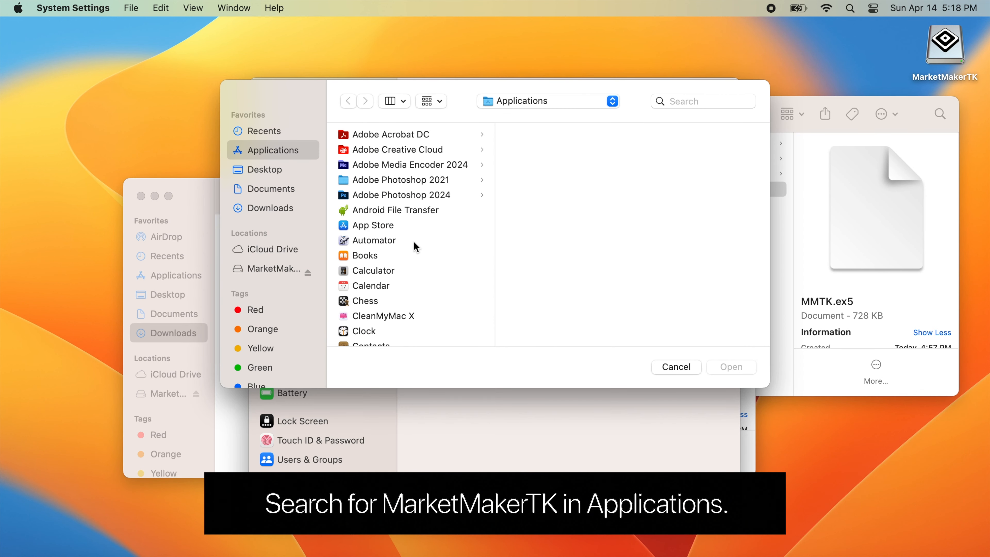
scroll(416, 246, "down", 10)
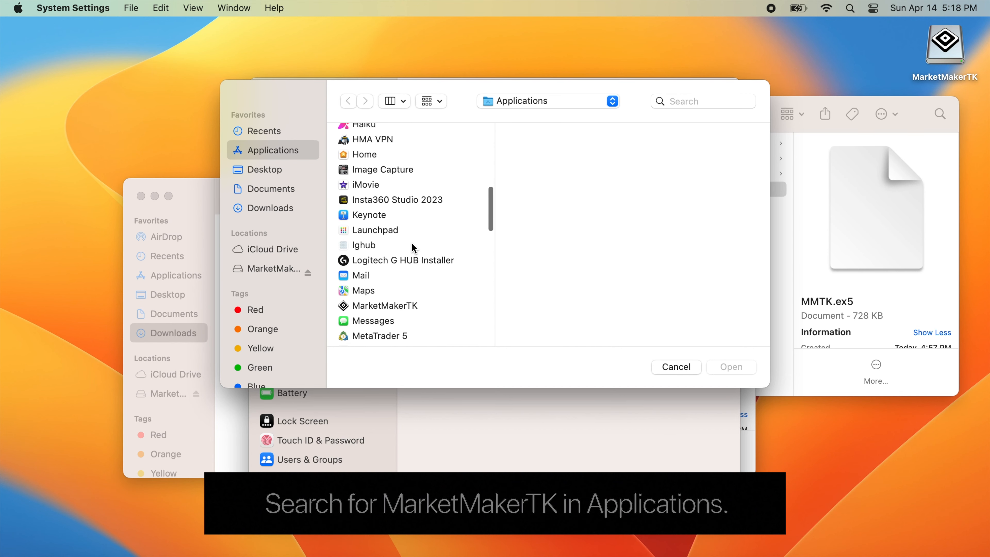
scroll(414, 247, "down", 5)
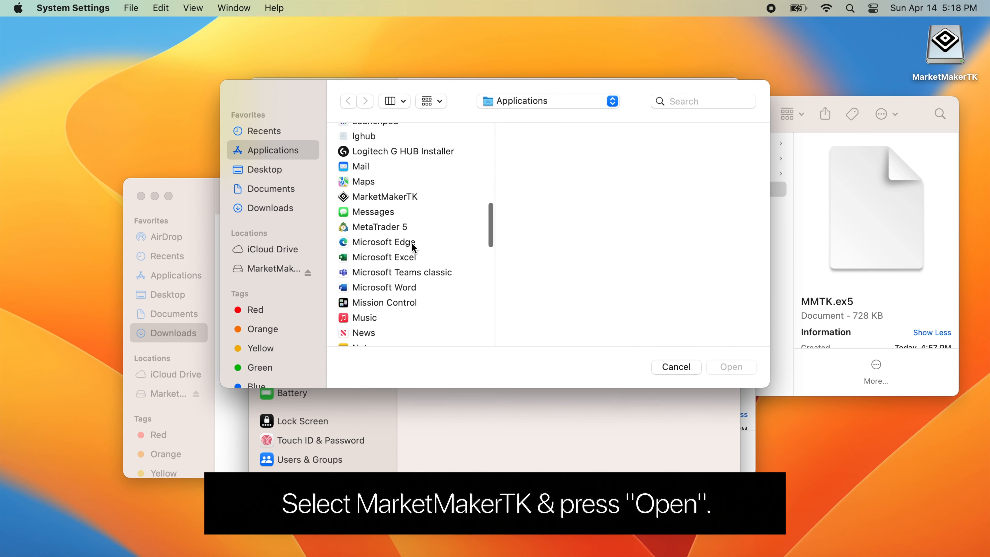
left_click(412, 196)
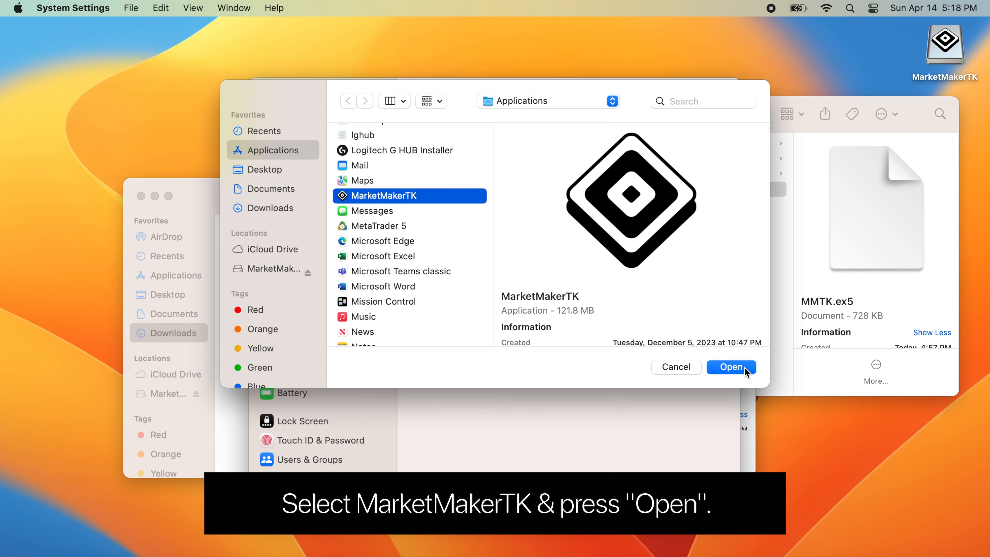
left_click(731, 367)
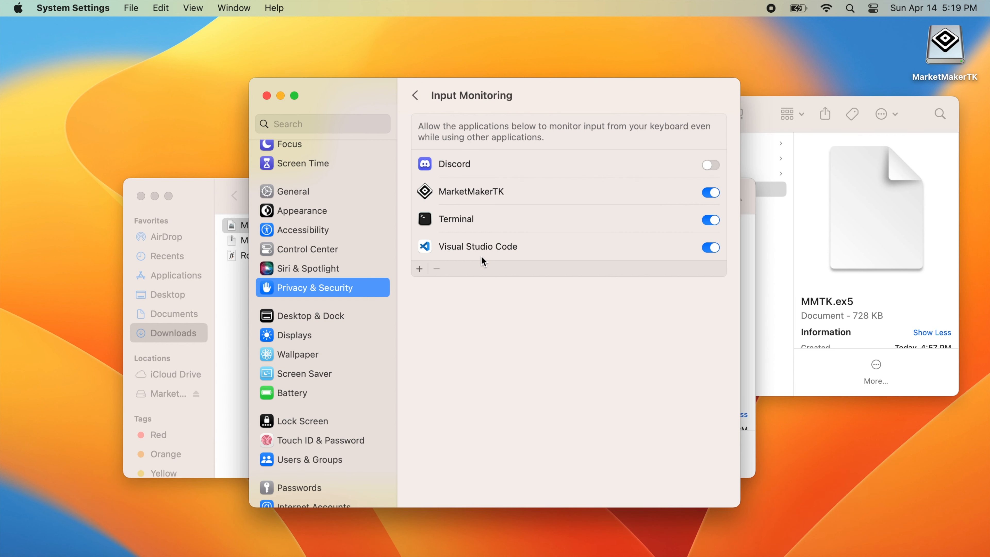
left_click(266, 95)
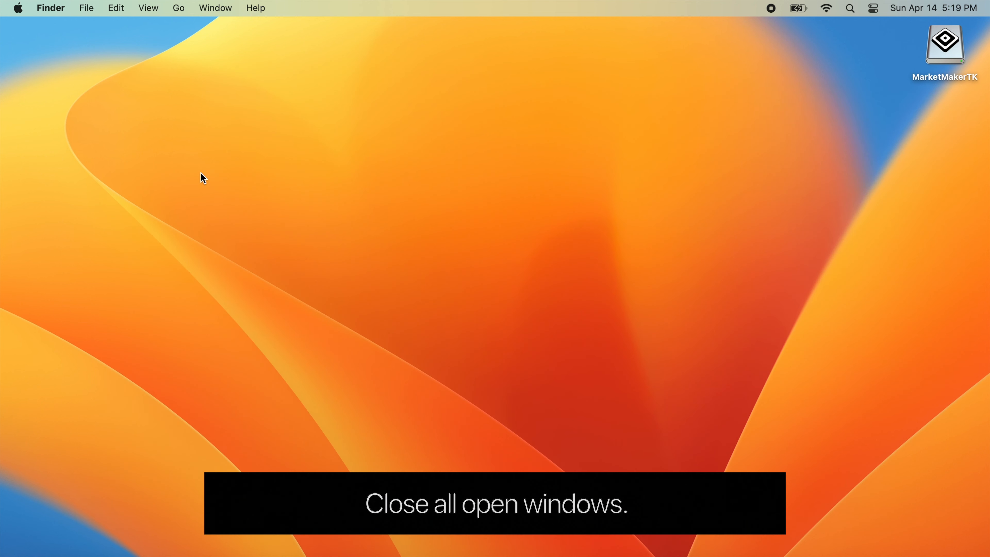
Launch MarketMakerTK through a Spotlight search for 'market' and confirm opening it
key("super+space")
type("market")
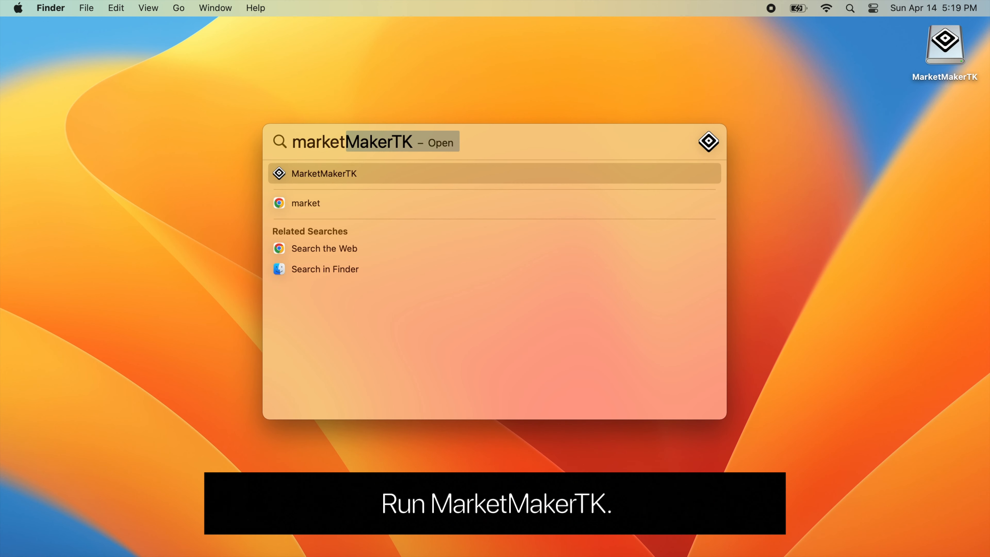
key("Return")
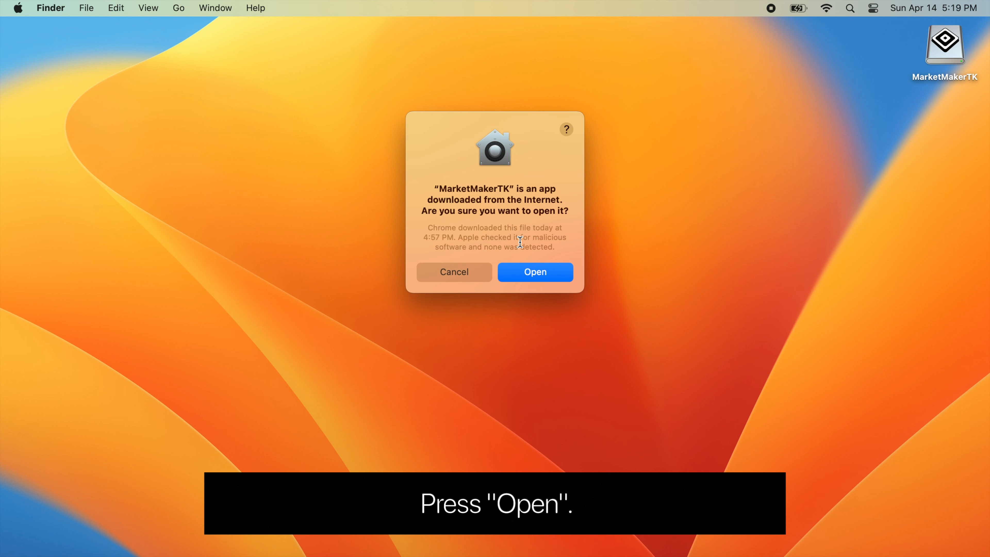
left_click(550, 274)
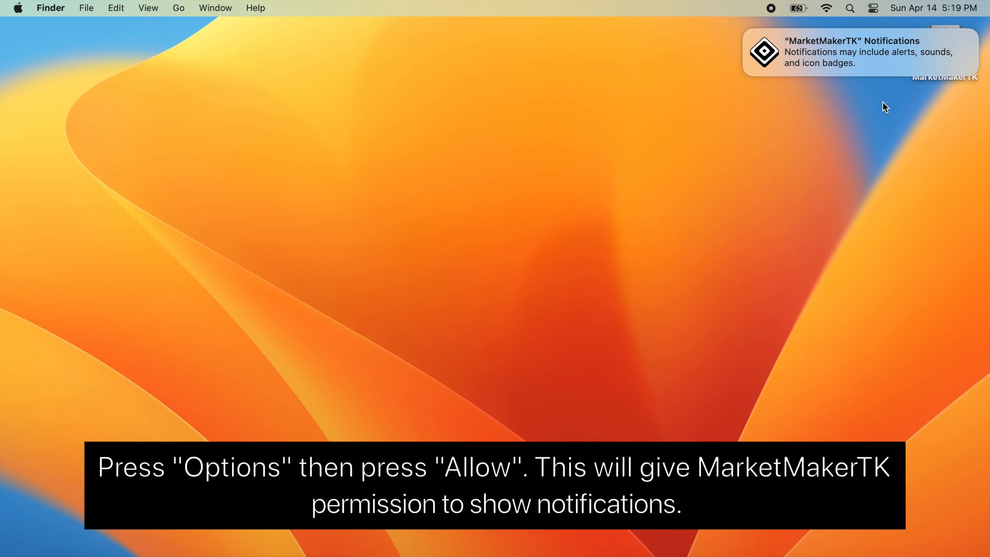
Allow MarketMakerTK notifications and check its 'Listening For App Connections' messages
left_click(941, 64)
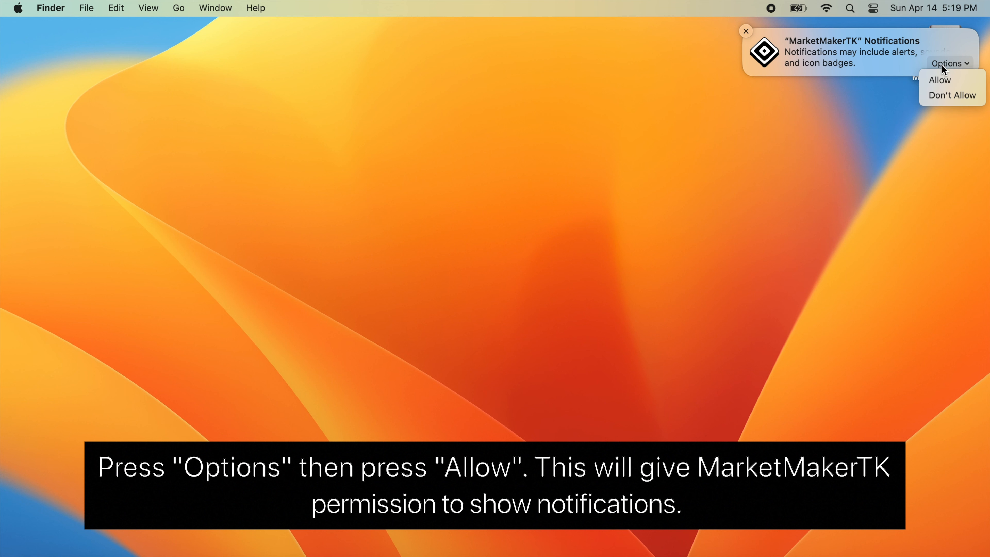
left_click(940, 79)
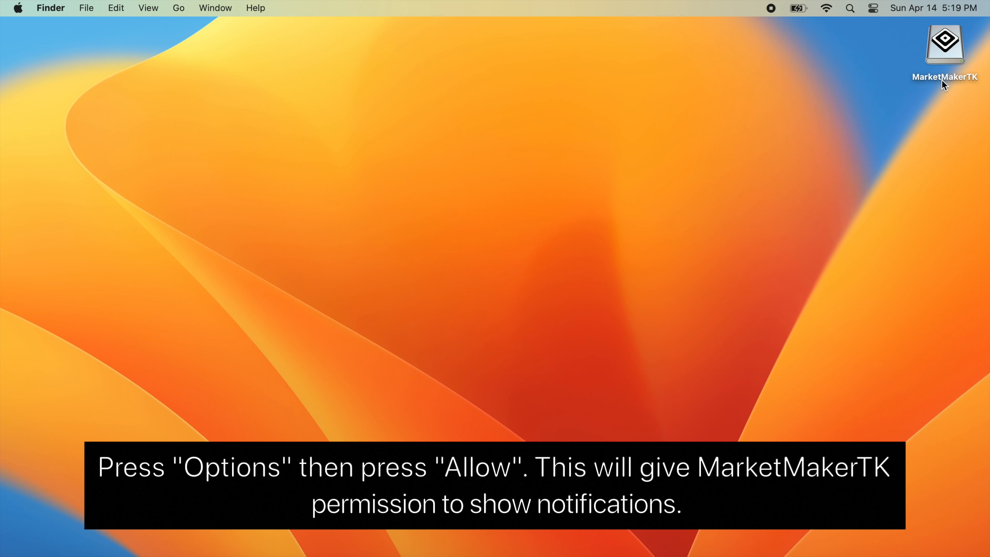
scroll(819, 137, "right", 5)
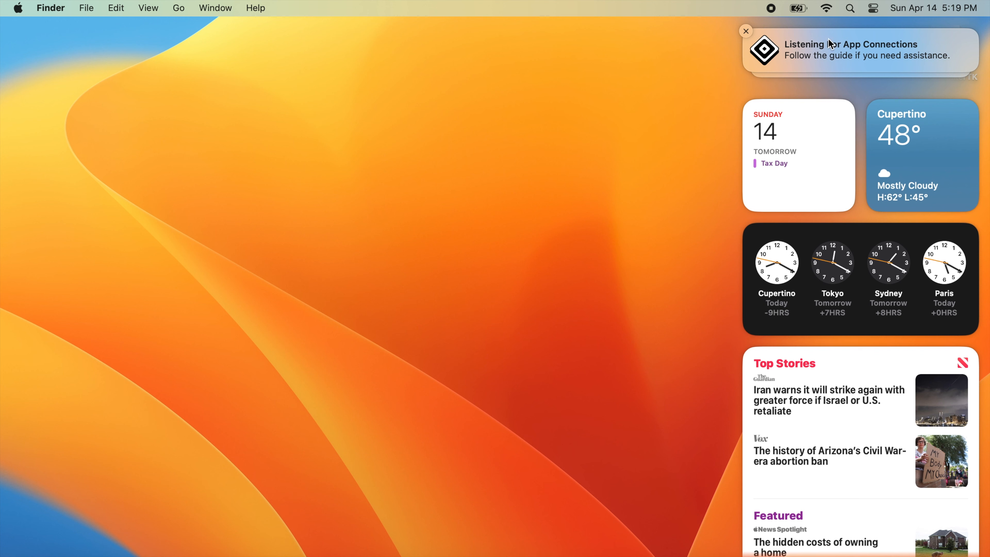
left_click(846, 41)
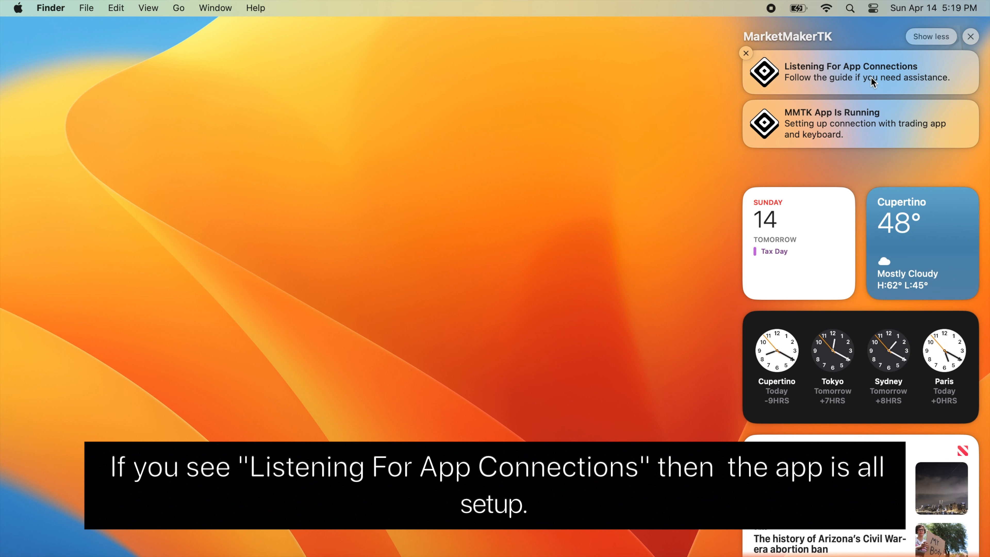
left_click(657, 96)
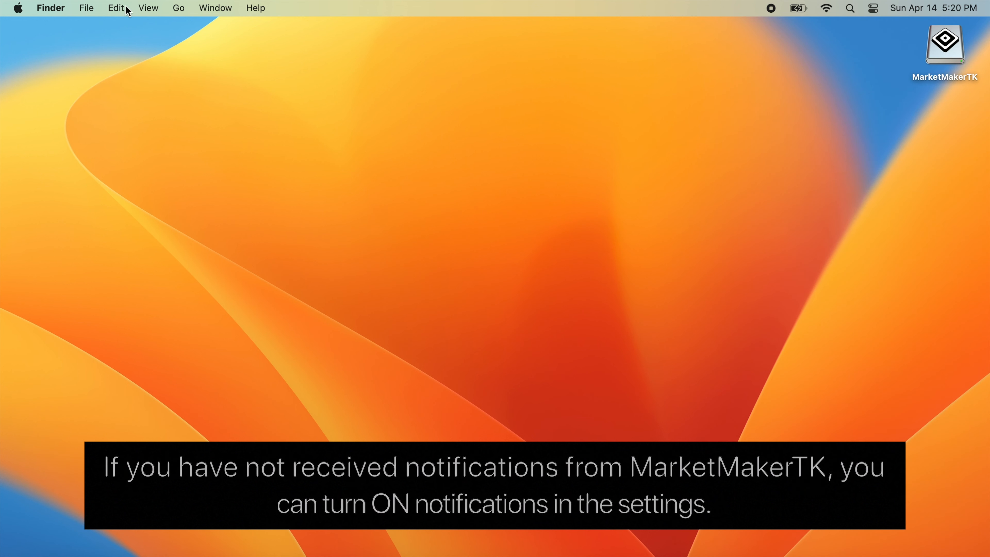
left_click(18, 8)
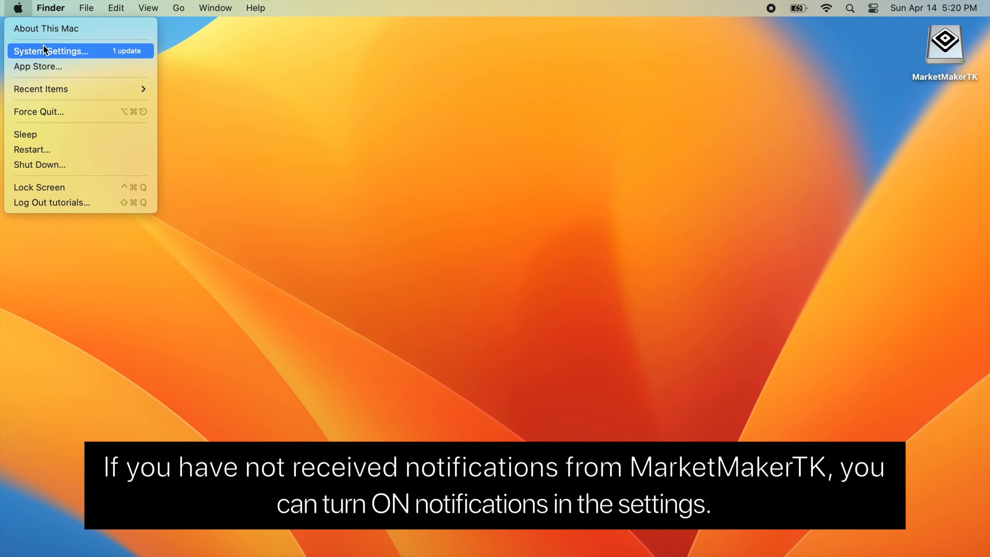
left_click(53, 55)
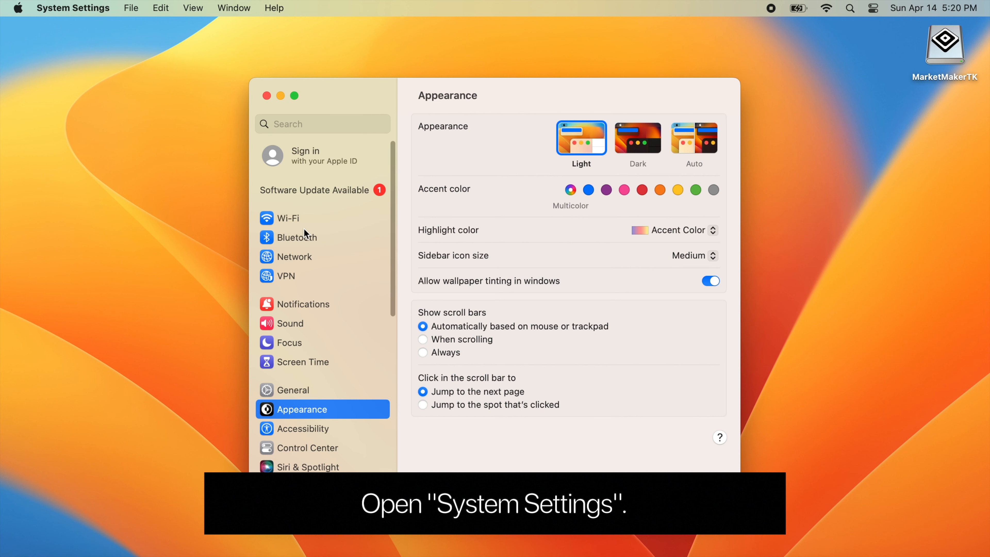
scroll(304, 230, "down", 5)
scroll(304, 229, "up", 4)
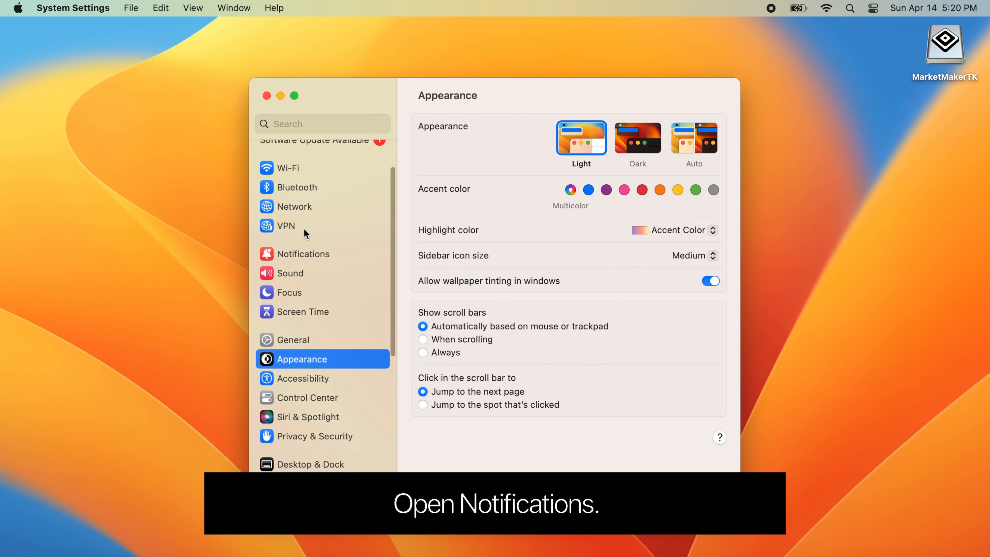
left_click(314, 253)
scroll(488, 263, "down", 5)
scroll(487, 260, "down", 3)
scroll(580, 385, "down", 2)
scroll(580, 385, "up", 8)
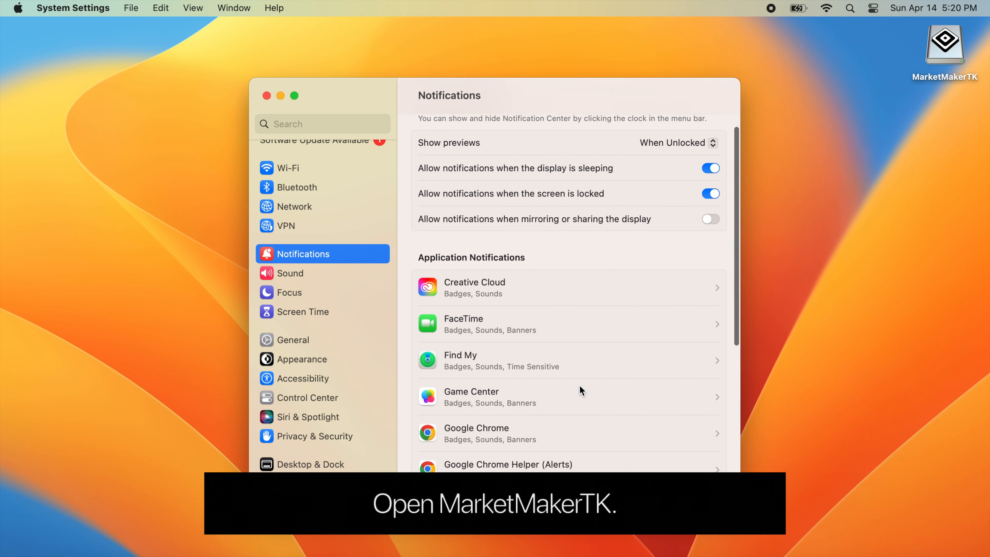
scroll(579, 384, "down", 8)
scroll(580, 384, "up", 3)
left_click(612, 364)
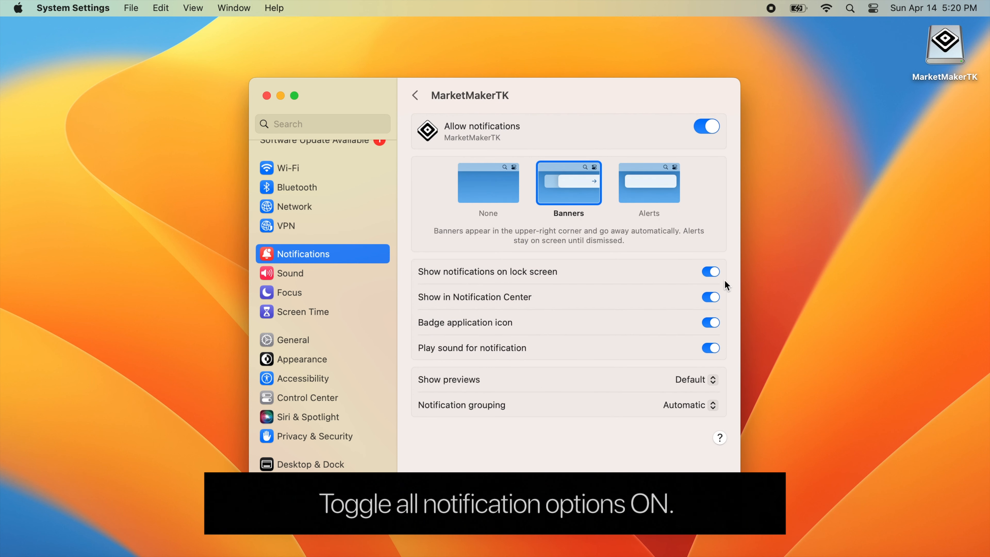
left_click(416, 96)
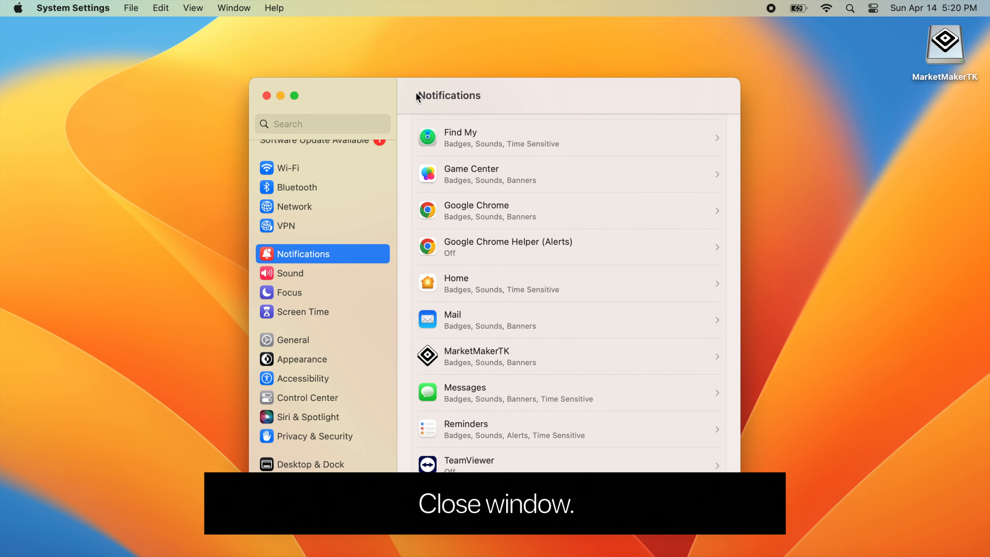
left_click(267, 96)
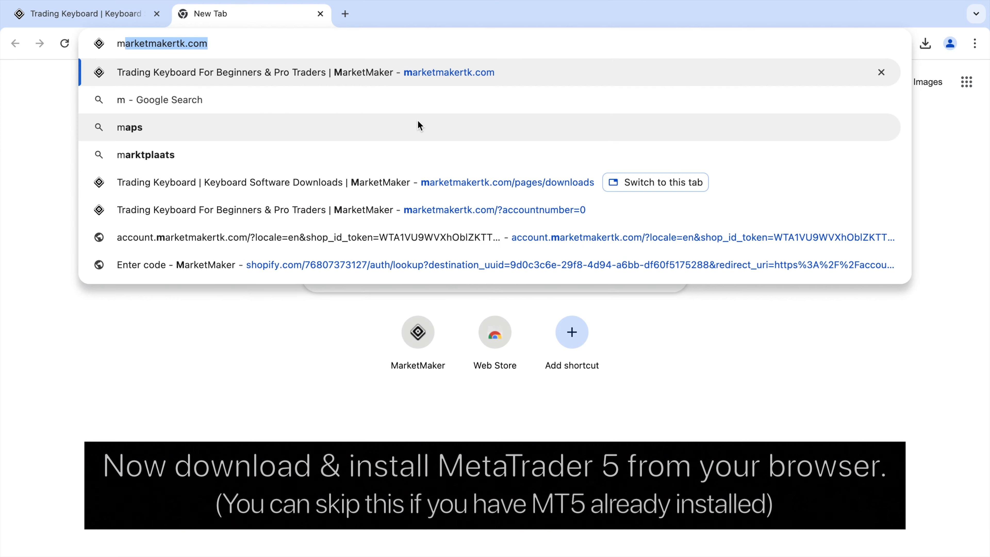
Search Google for 'metatrader 5'
type("etatrader 6")
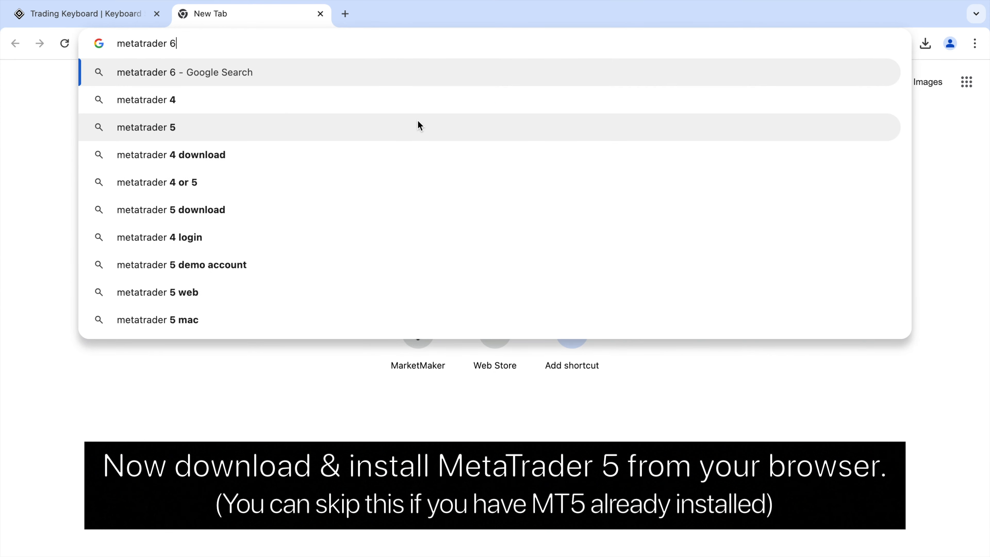
key("BackSpace")
type("5")
key("Return")
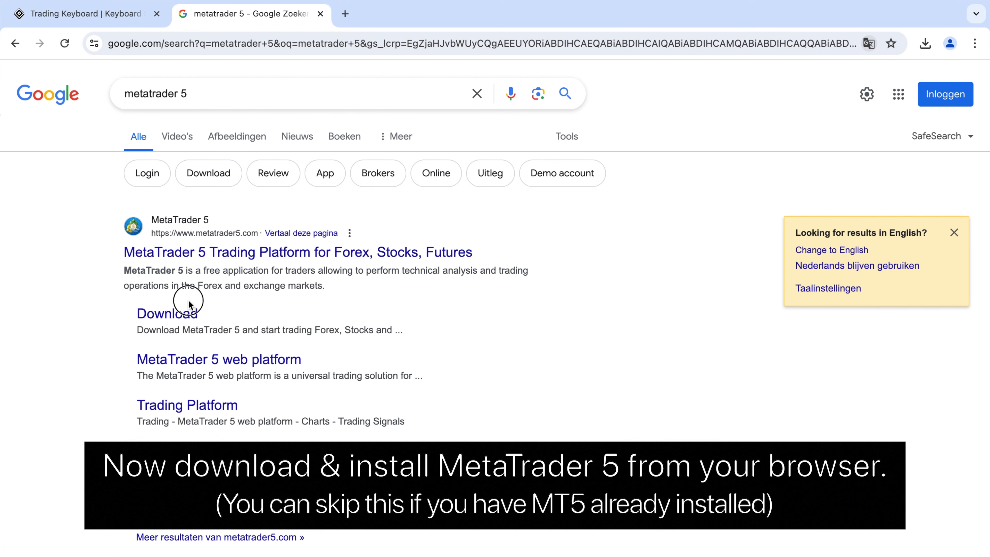
Download MetaTrader 5 for macOS and show MetaTrader5.pkg.zip in the Downloads folder
left_click(188, 310)
mouse_move(322, 281)
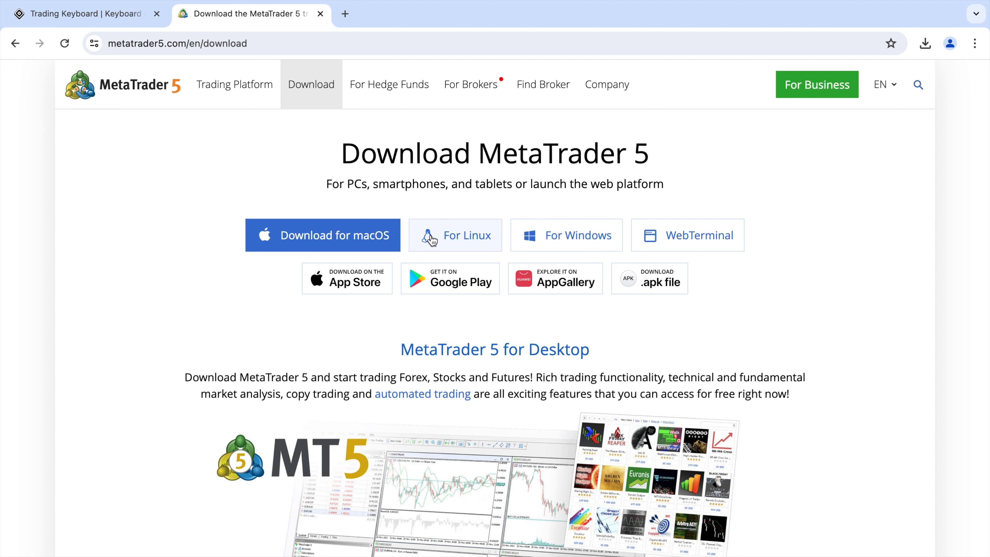
left_click(302, 236)
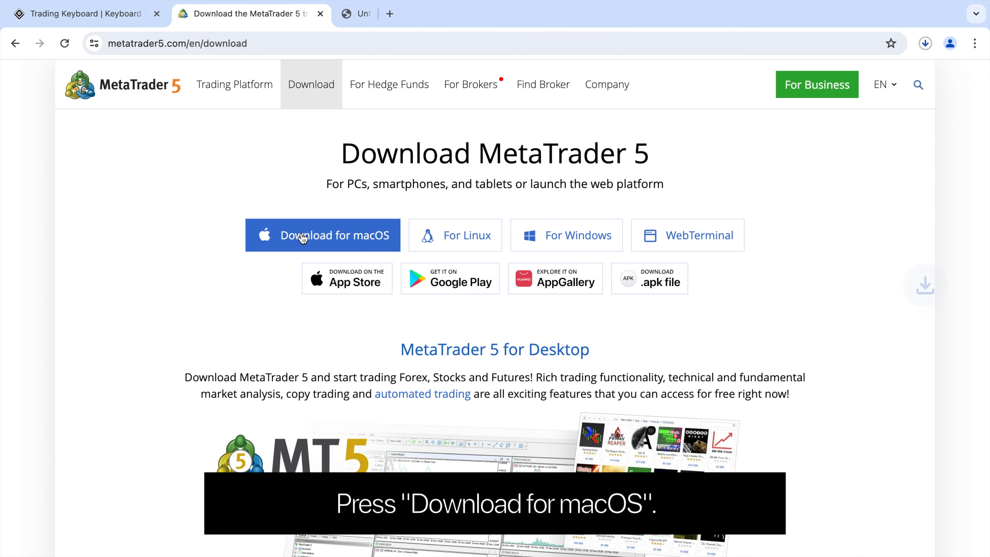
left_click(924, 45)
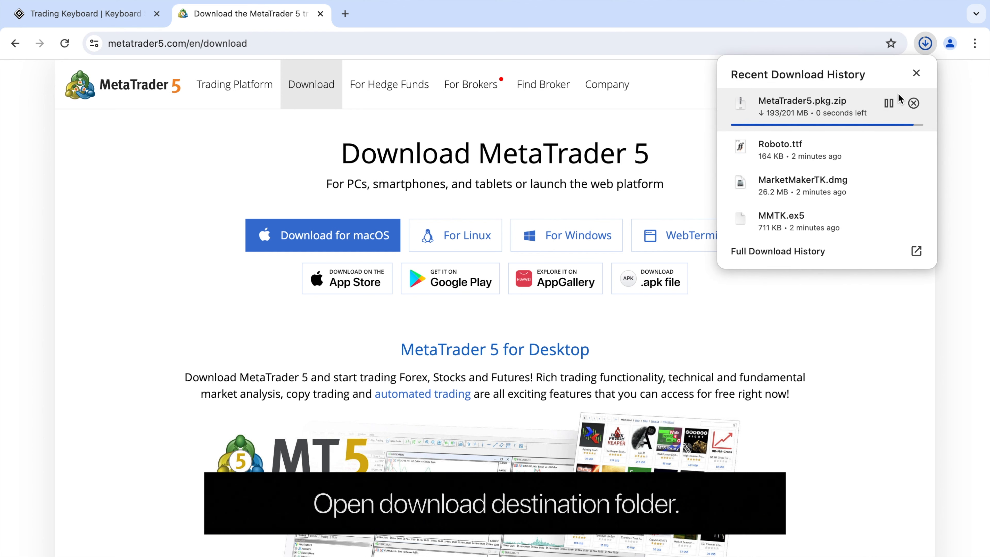
left_click(895, 102)
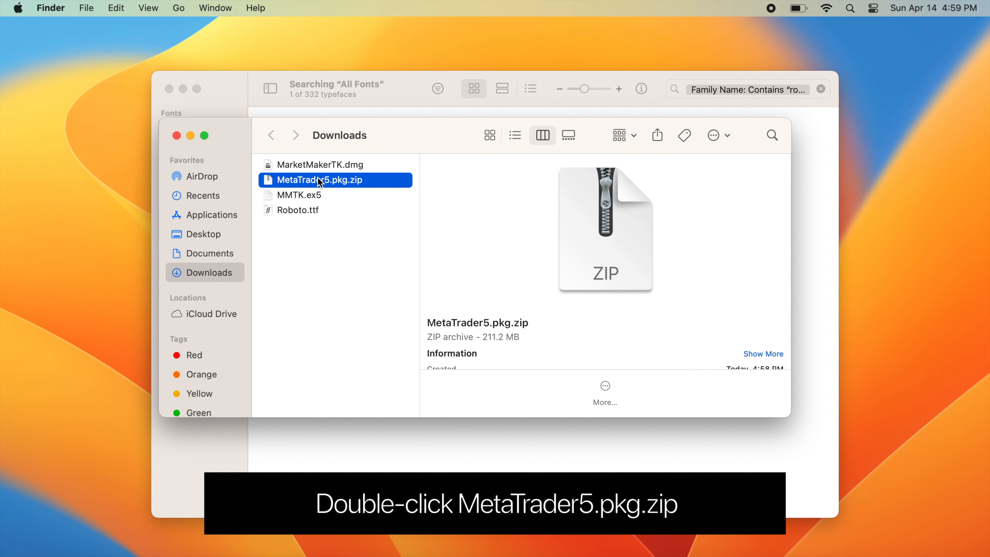
Unzip MetaTrader5.pkg.zip in Downloads and launch the extracted MetaTrader 5.pkg installer
double_click(340, 186)
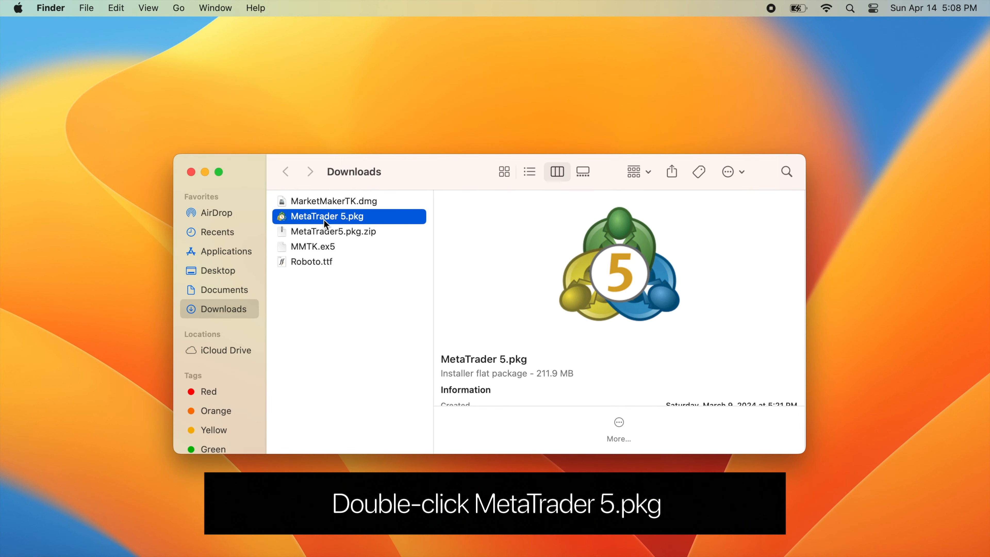
double_click(324, 219)
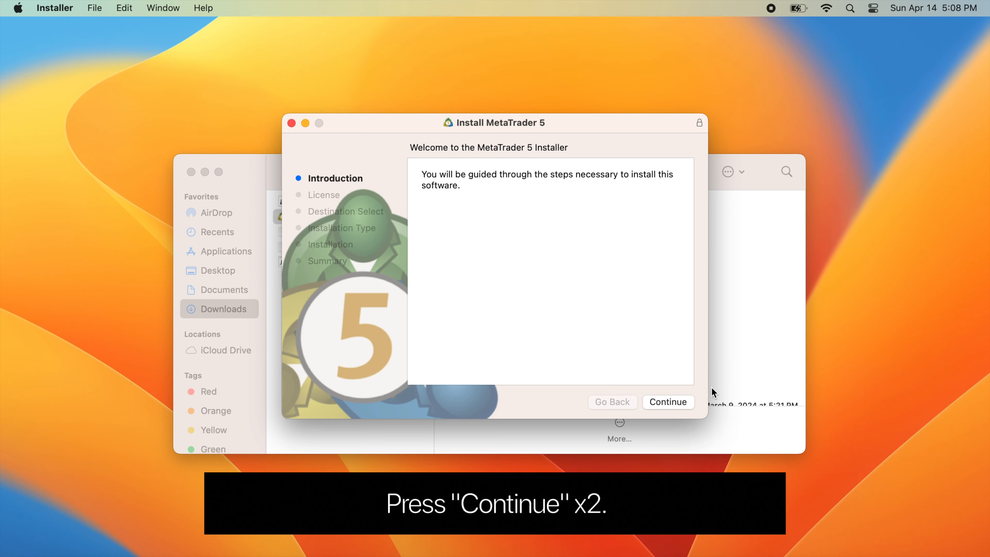
Install MetaTrader 5 on Macintosh HD, agreeing to the licence and granting Downloads folder access
left_click(682, 404)
left_click(682, 405)
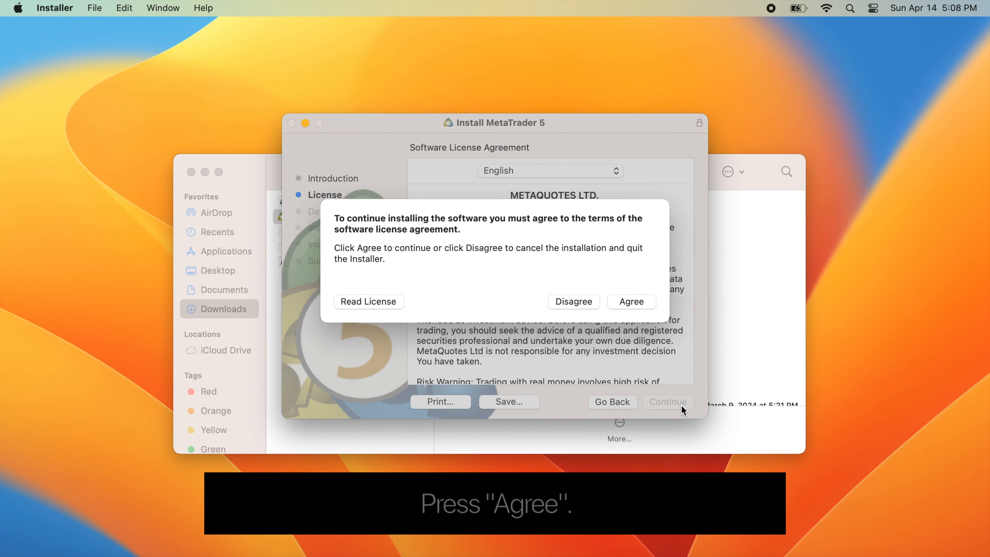
left_click(642, 308)
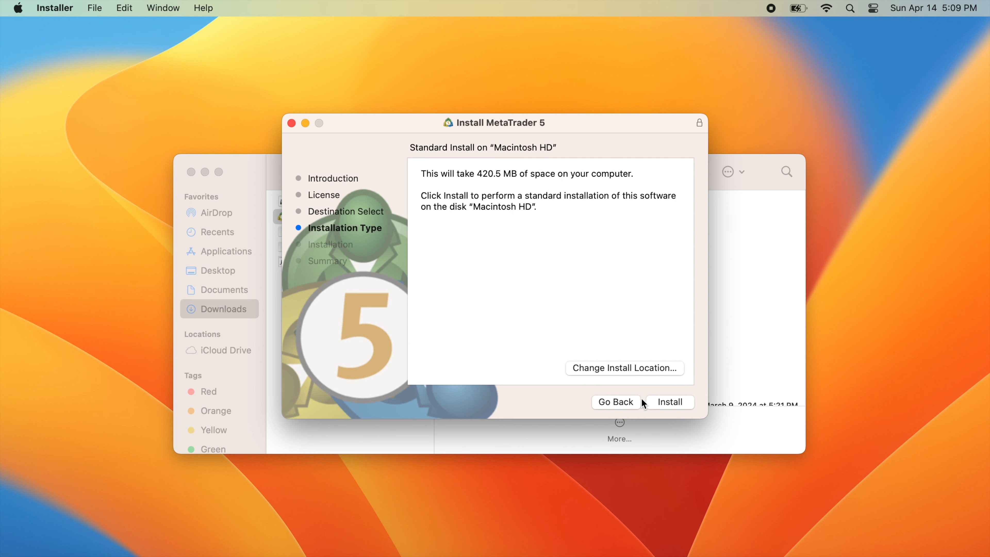
left_click(670, 402)
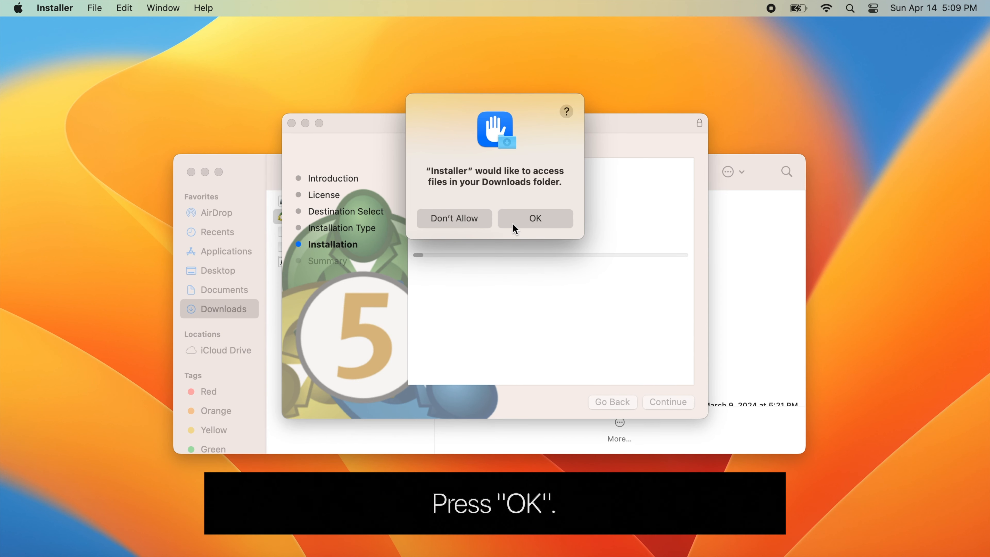
left_click(517, 216)
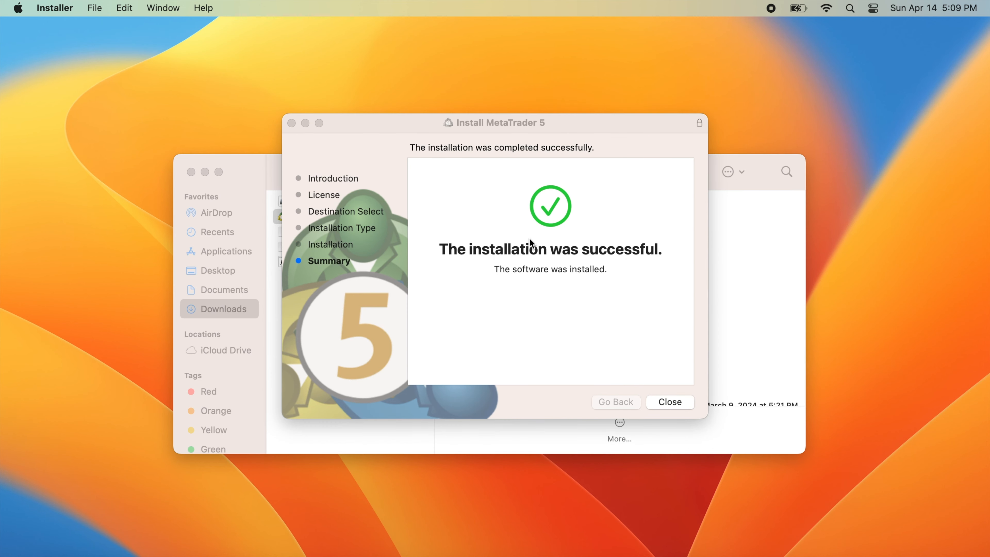
left_click(683, 402)
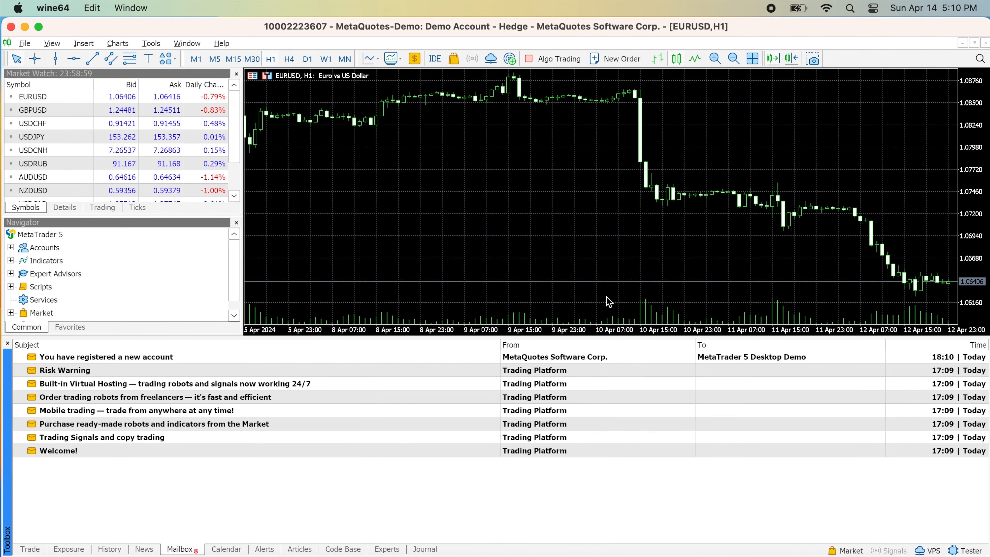
Log in to the demo account from Navigator's Accounts list
left_click(10, 248)
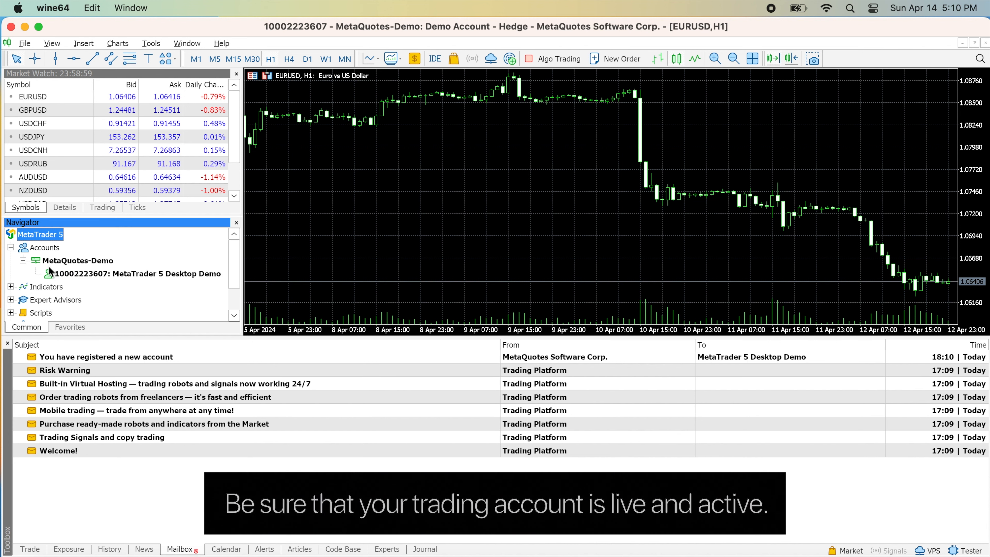
double_click(68, 273)
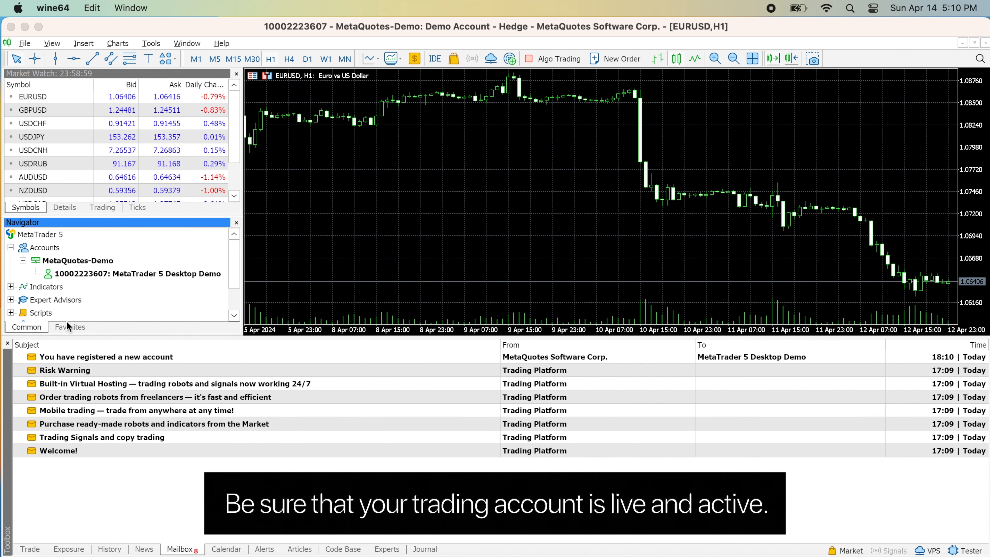
left_click(478, 336)
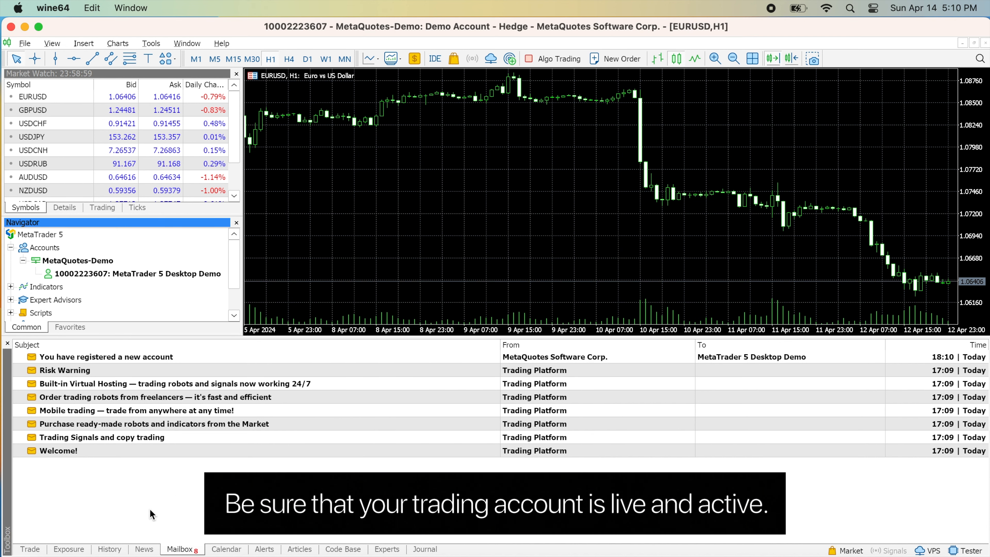
left_click(39, 549)
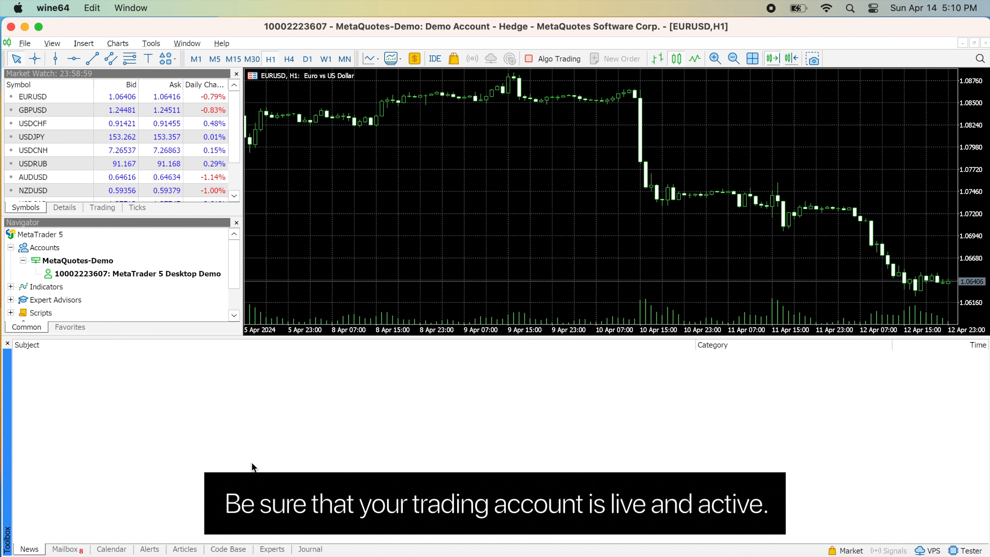
Check the 10 000.00 EUR demo balance in the Trade tab and restart to apply updates
left_click(87, 275)
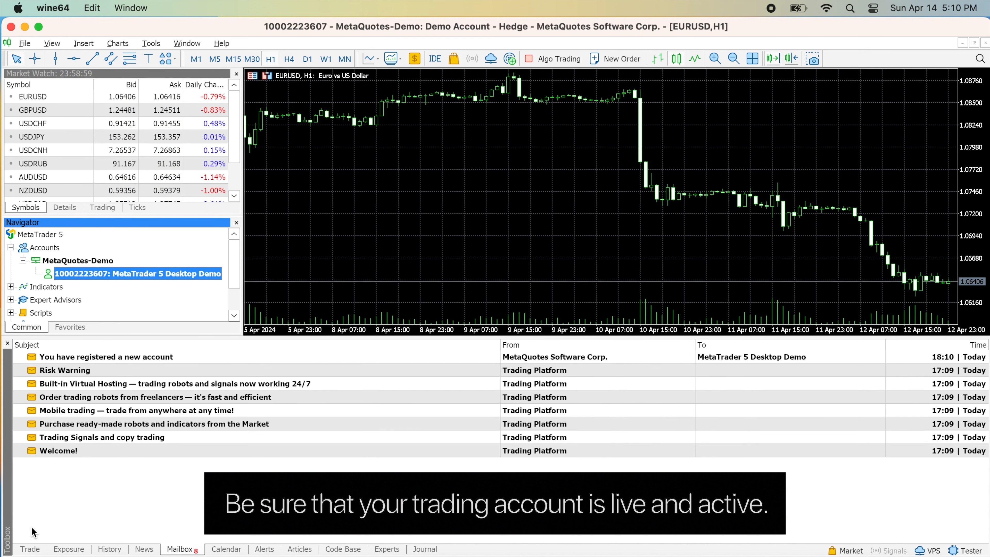
left_click(30, 549)
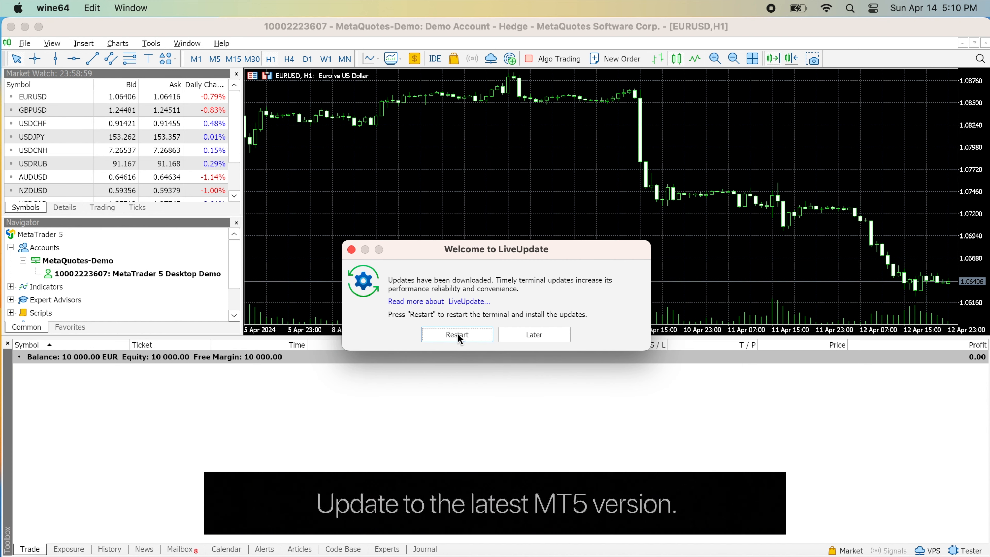
left_click(458, 335)
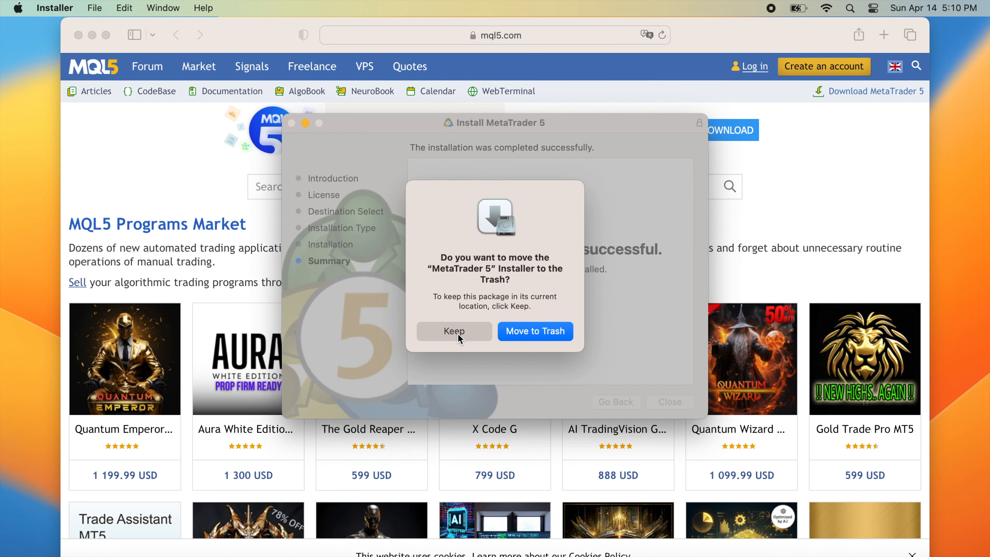
Move the MetaTrader 5 installer package to the Trash
left_click(522, 336)
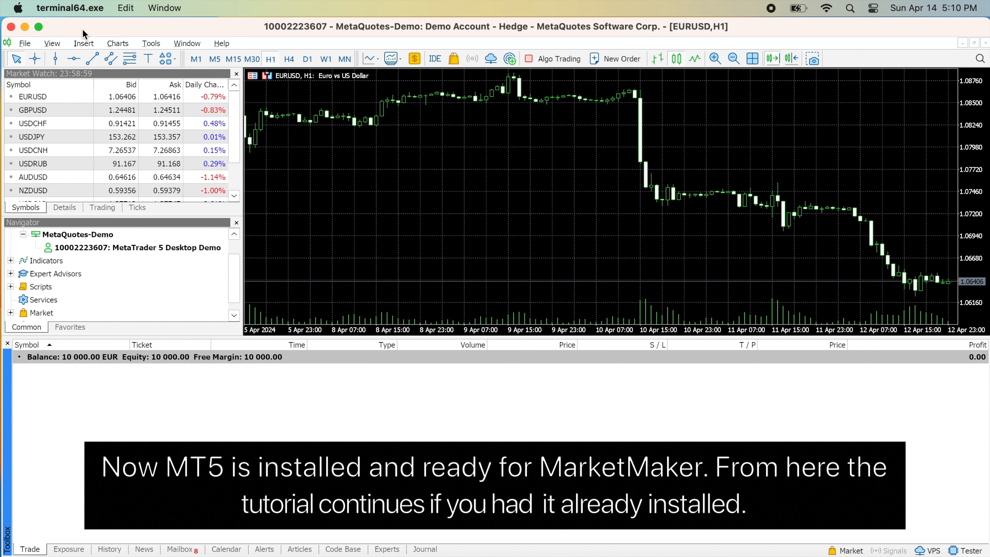
Switch the MetaTrader 5 window to macOS full screen
left_click(39, 27)
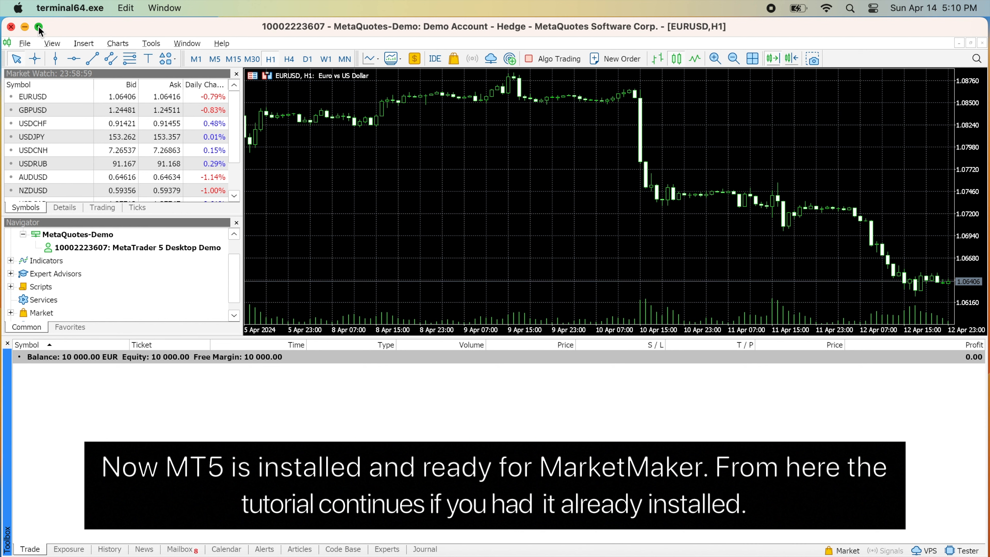
left_click(39, 27)
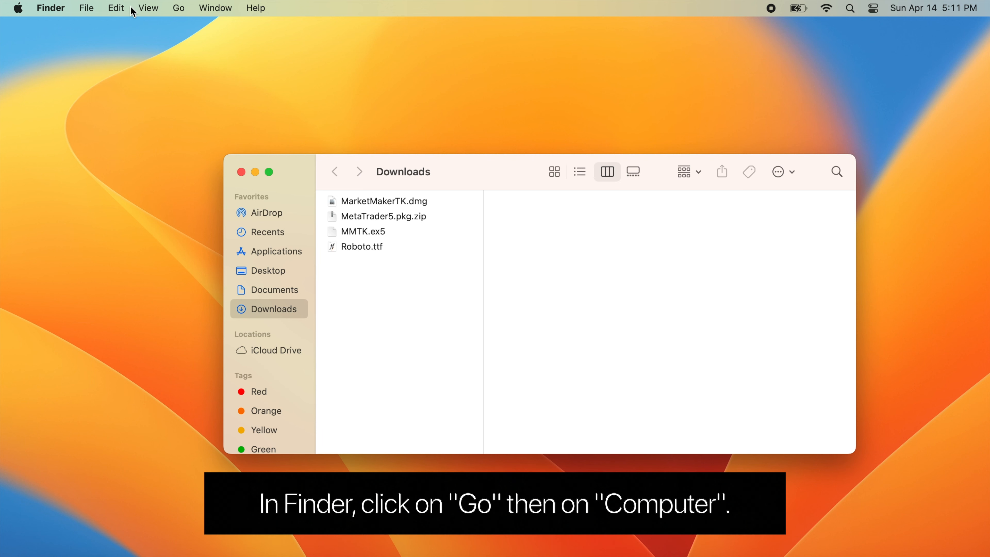
Browse Macintosh HD with hidden files shown to the user's Library folder
left_click(179, 8)
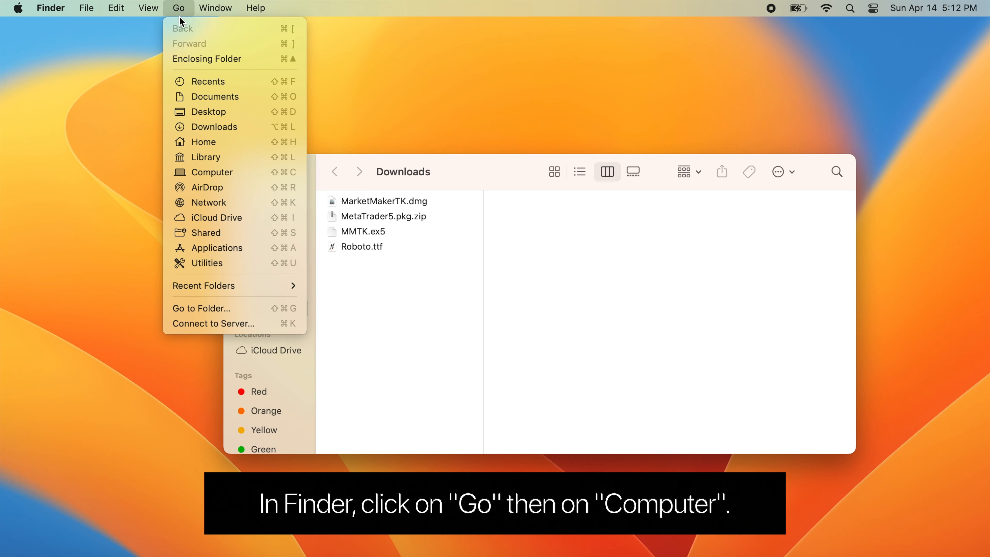
left_click(249, 172)
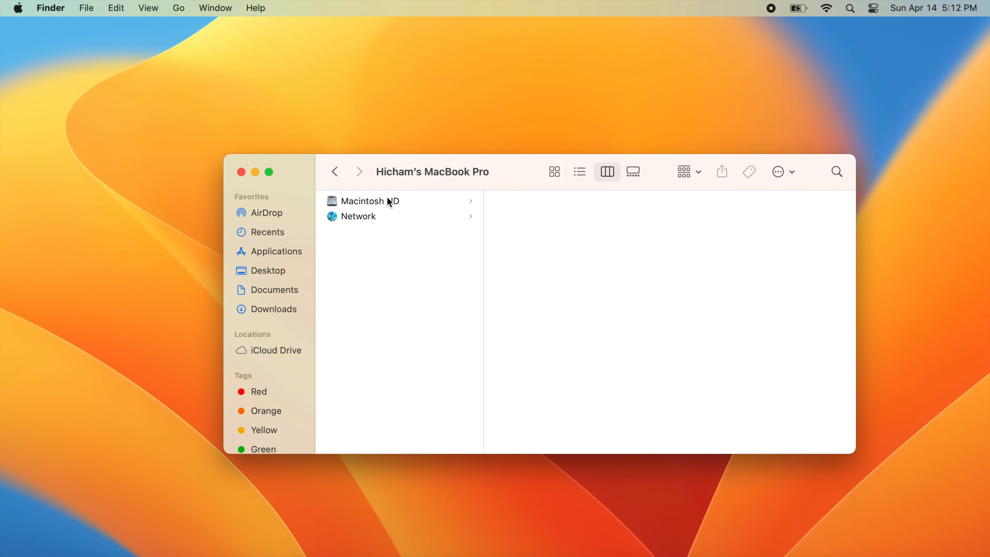
left_click(406, 200)
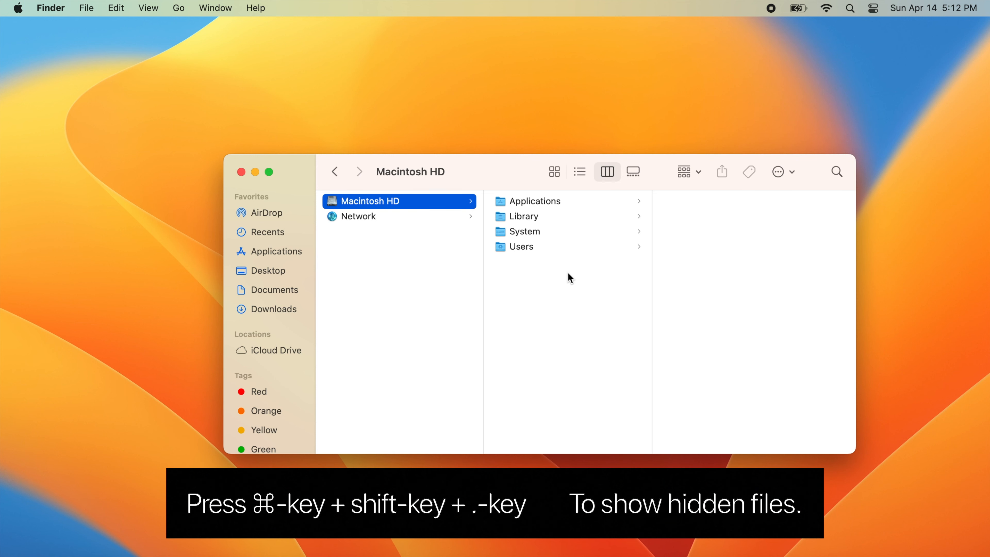
key("super+shift+period")
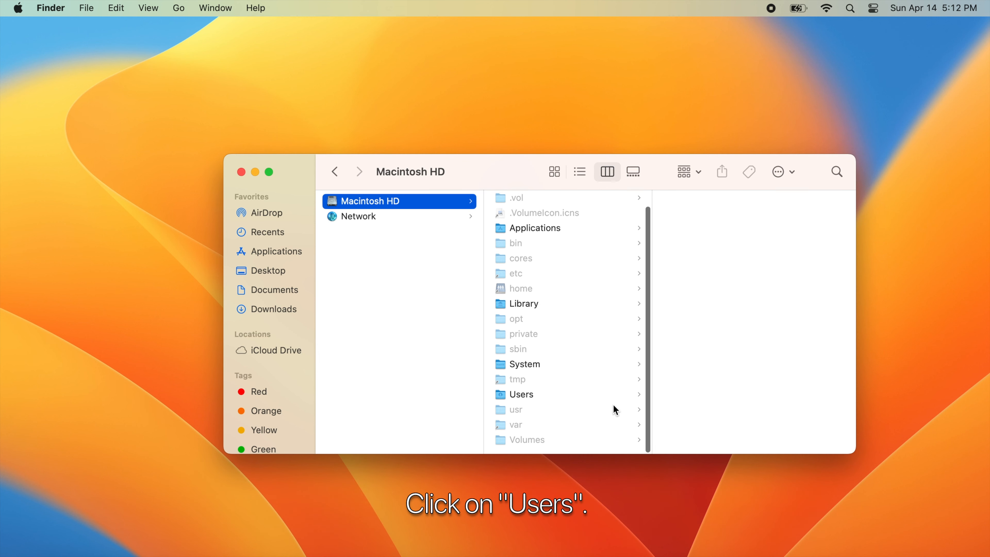
left_click(622, 395)
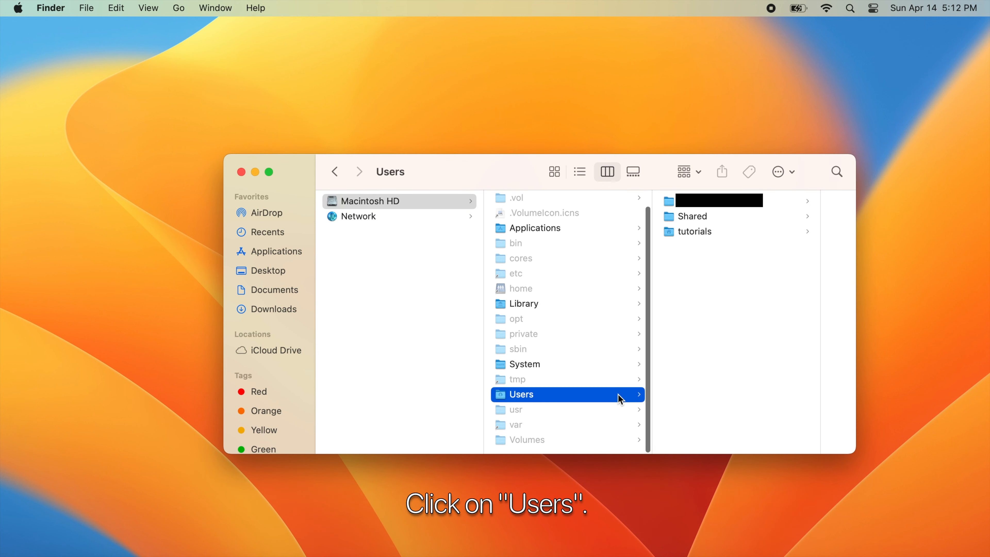
left_click(693, 231)
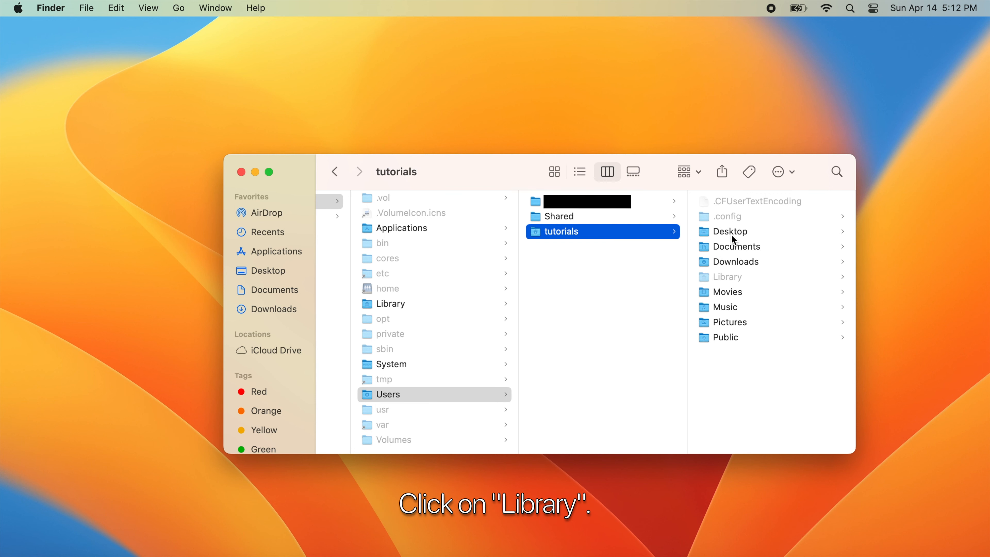
left_click(729, 278)
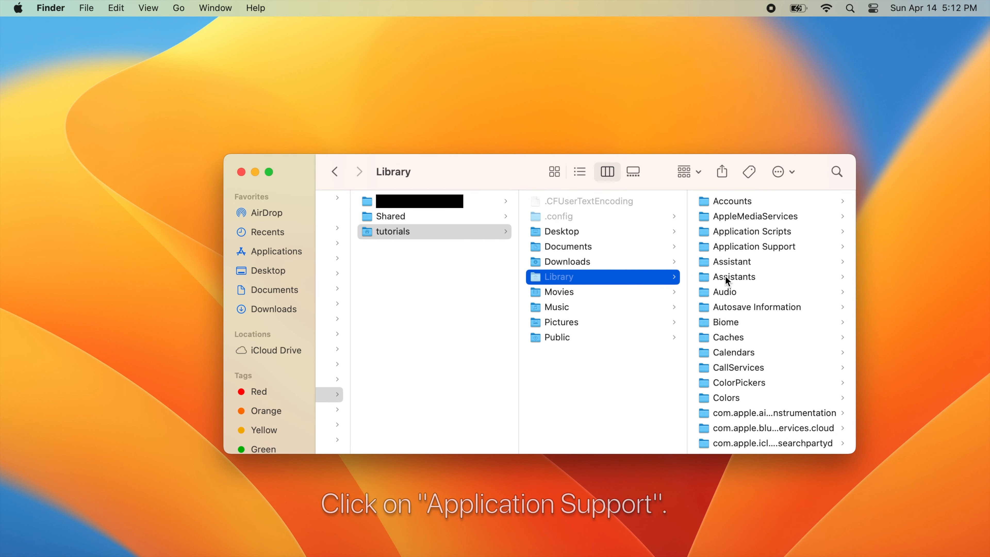
Continue through Application Support, metatrader5, drive_c, Program Files, MetaTrader 5, MQL5 into Experts
left_click(734, 241)
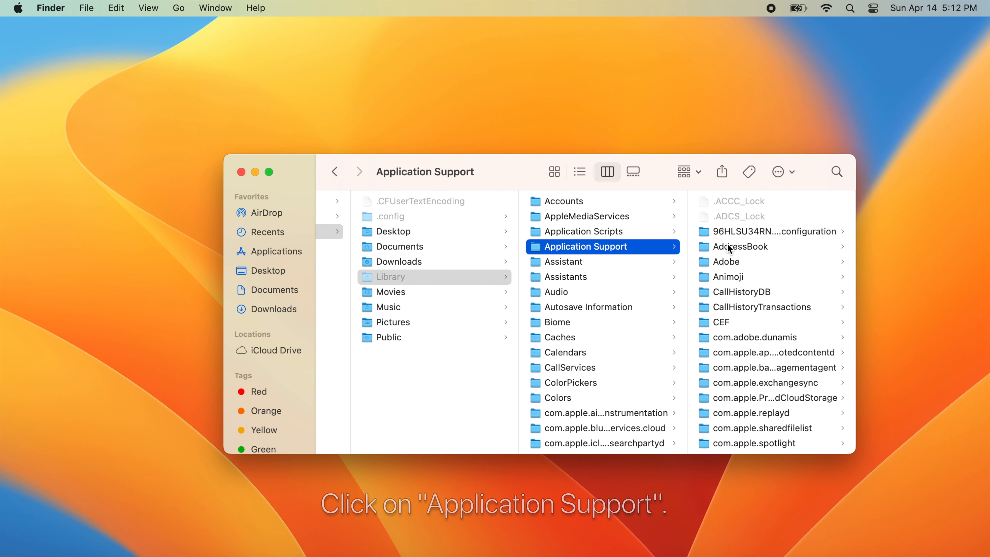
scroll(727, 246, "down", 5)
left_click(751, 425)
left_click(732, 233)
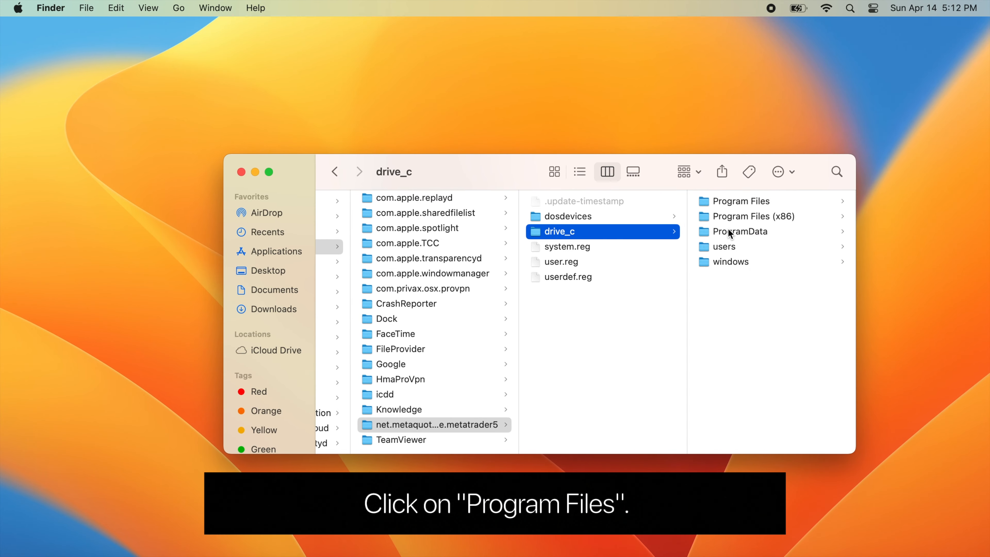
left_click(734, 201)
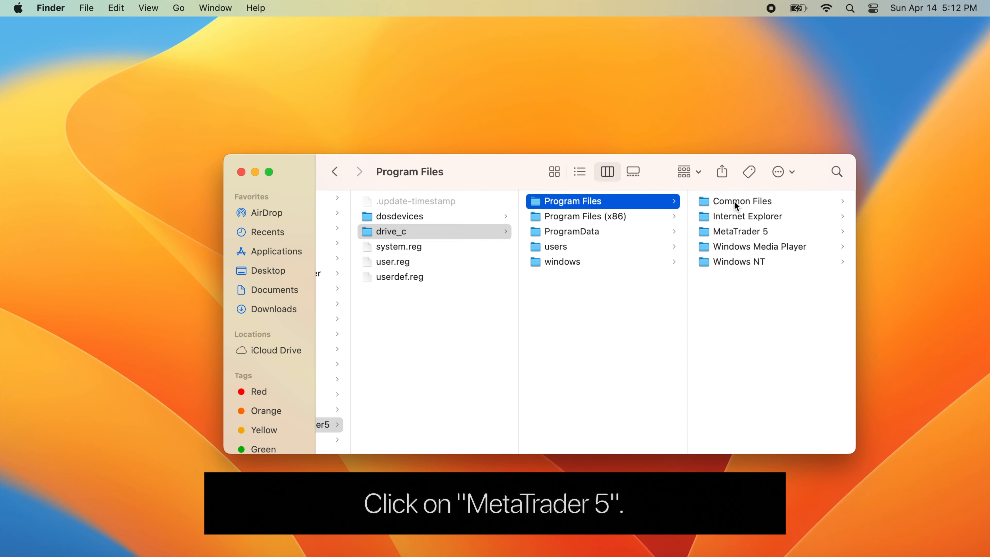
left_click(771, 235)
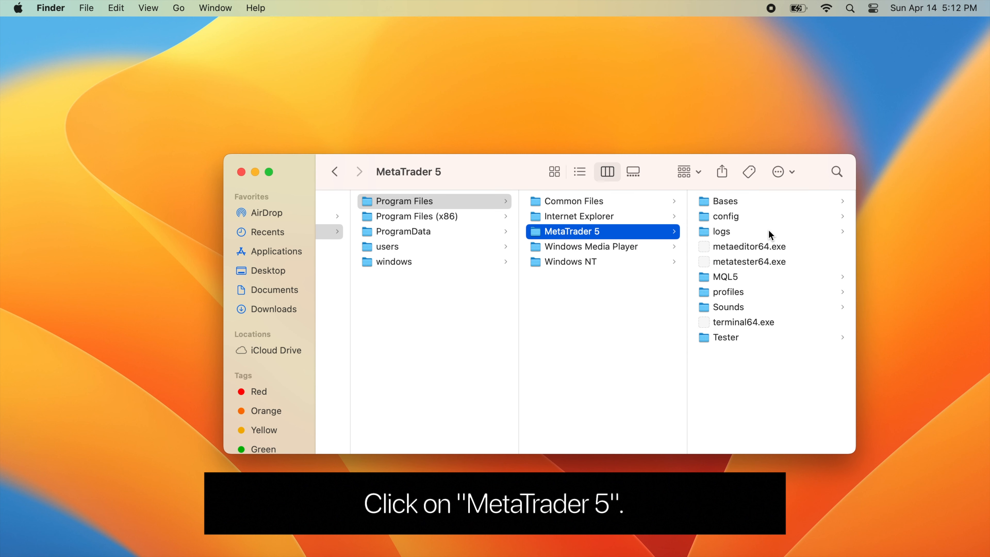
left_click(739, 281)
left_click(722, 203)
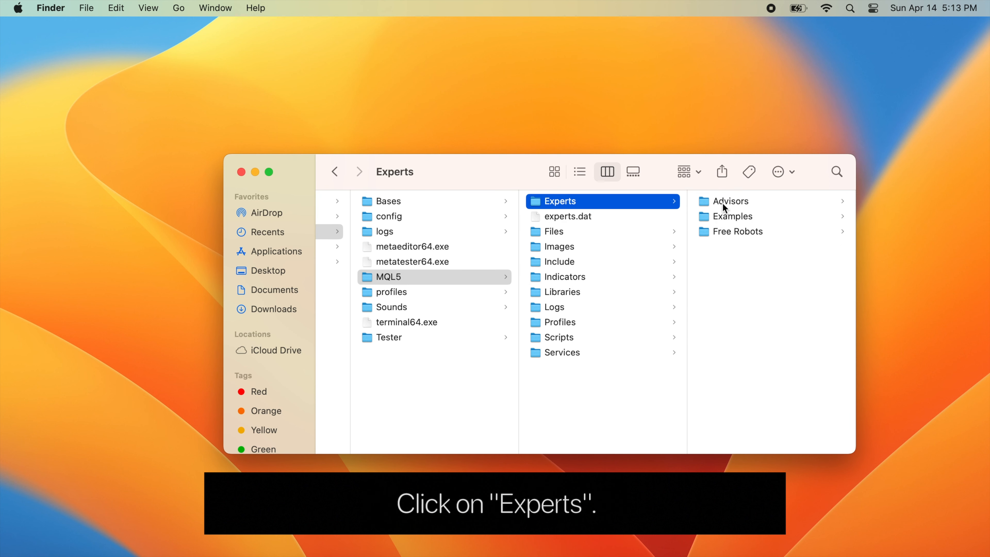
Place the Experts and Downloads windows side by side and drag MMTK.ex5 into Experts
left_click_drag(484, 176, 587, 118)
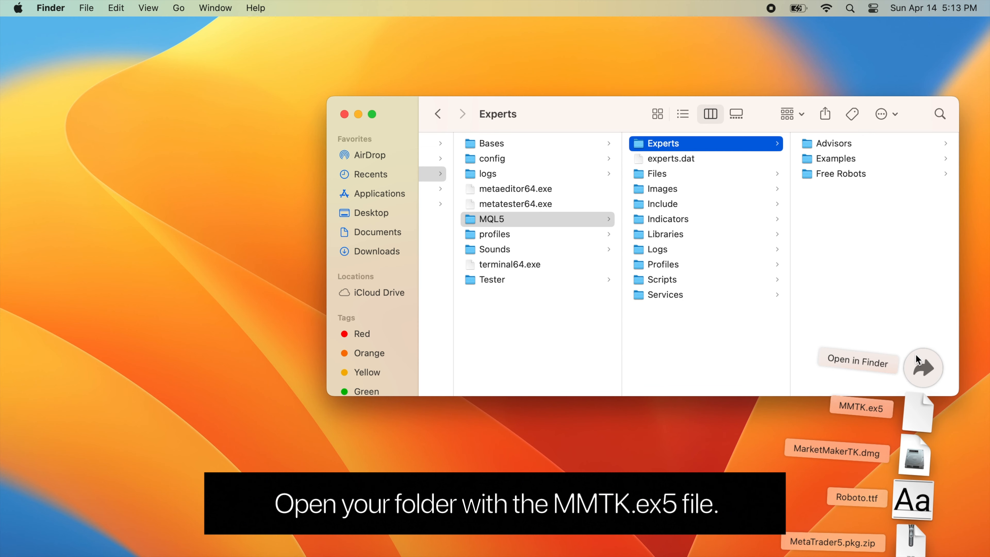
left_click(923, 368)
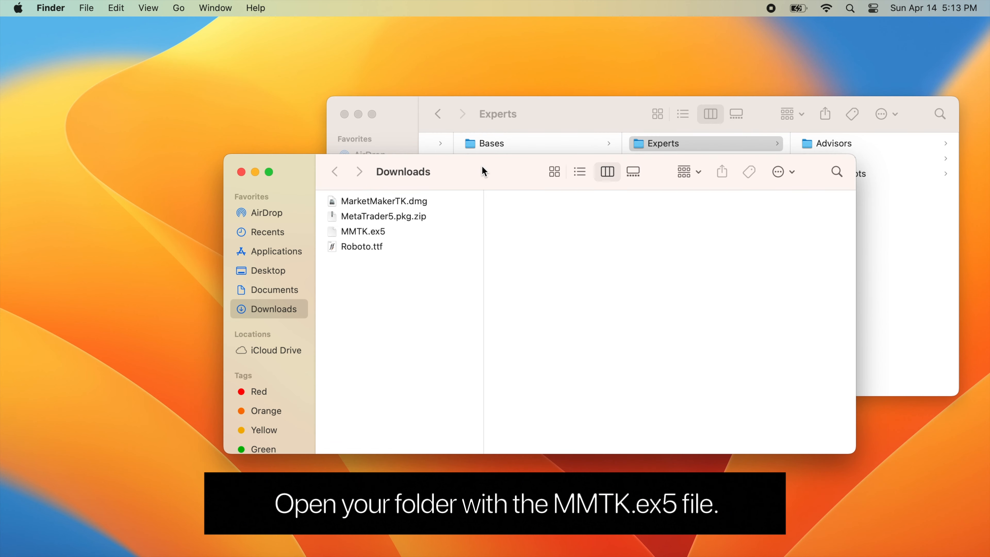
left_click_drag(485, 165, 524, 273)
left_click_drag(390, 338, 859, 225)
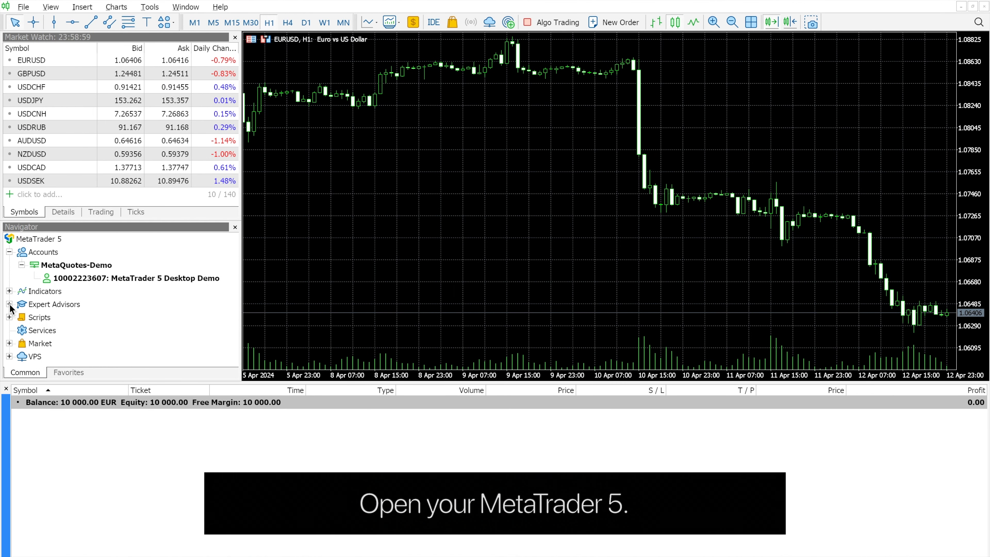
Expand Navigator's Expert Advisors list and look through its Advisors and Examples folders
left_click(9, 304)
scroll(44, 314, "down", 1)
scroll(43, 314, "down", 2)
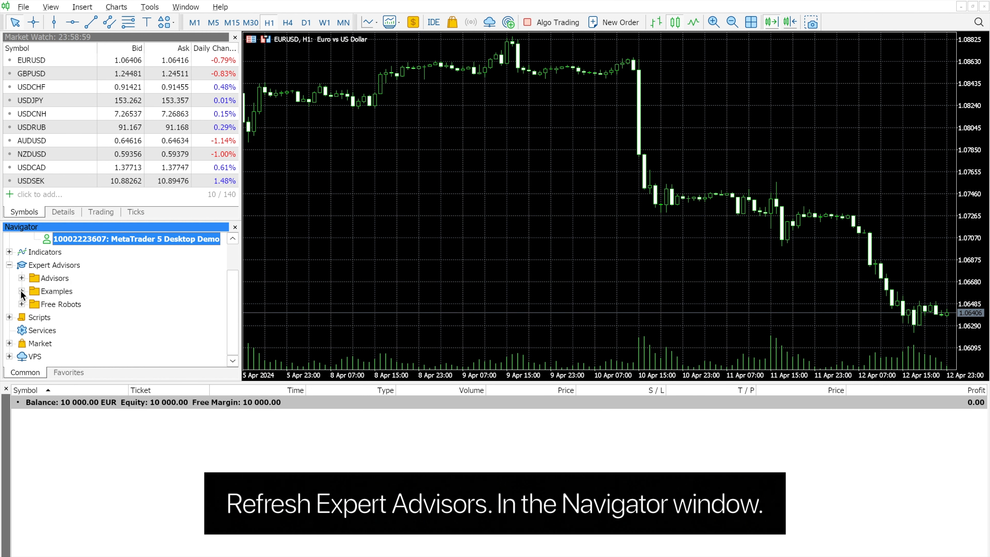
left_click(21, 278)
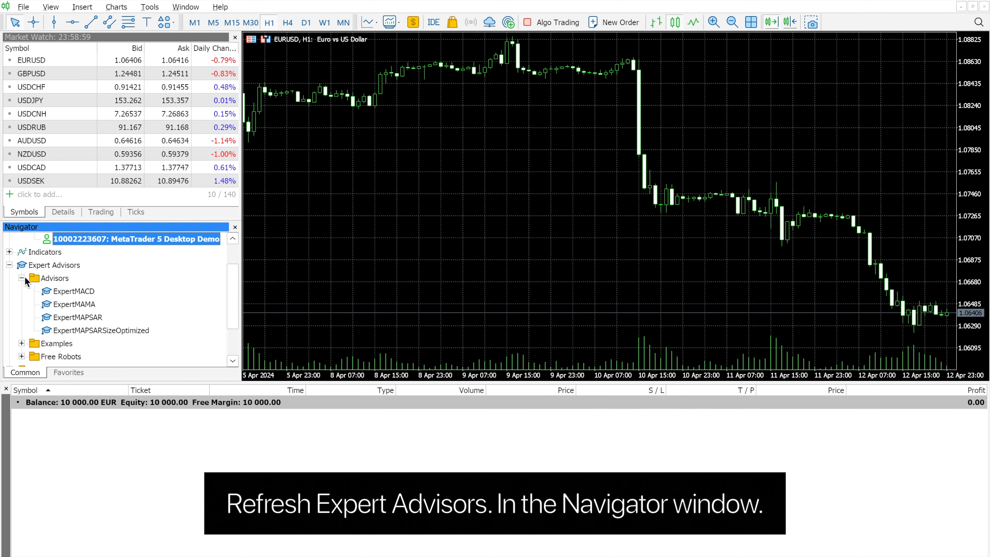
left_click(21, 278)
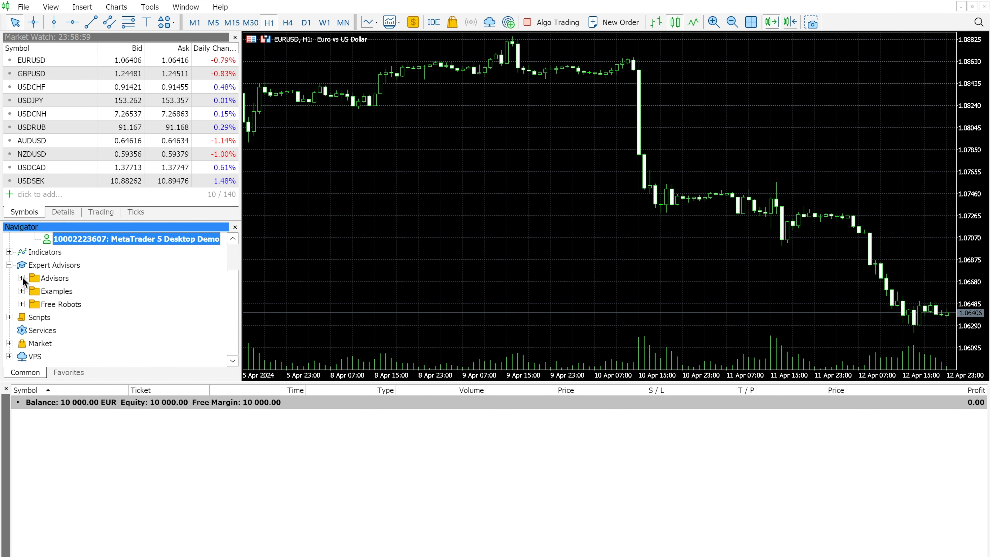
right_click(104, 290)
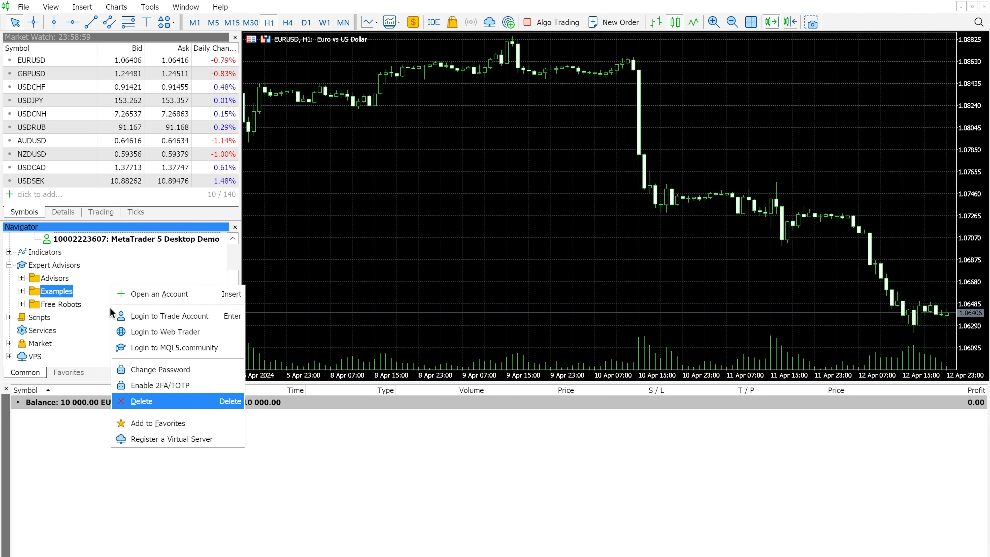
left_click(63, 295)
Refresh Expert Advisors, select the new MMTK expert, and enlarge the chart area
right_click(79, 267)
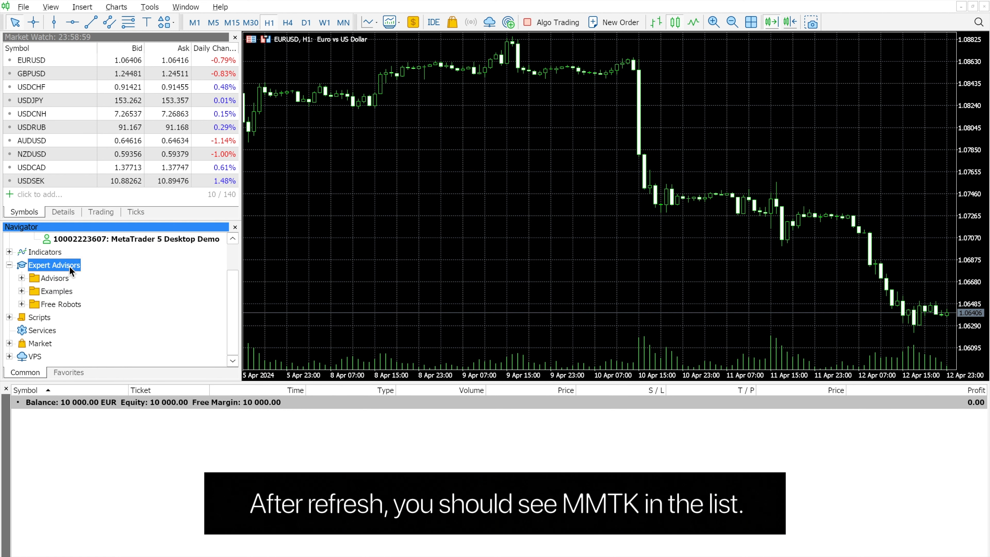
left_click(115, 343)
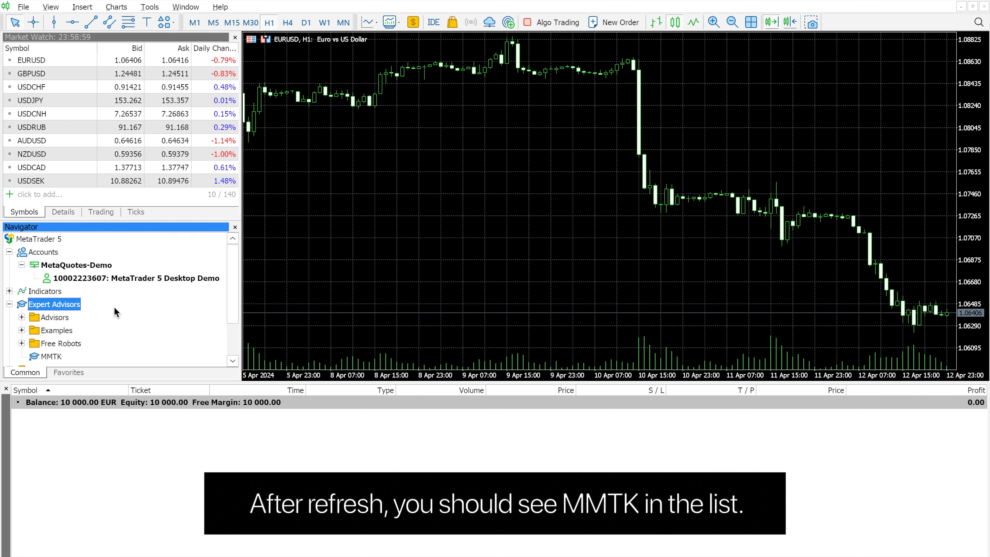
scroll(118, 308, "down", 2)
left_click(46, 305)
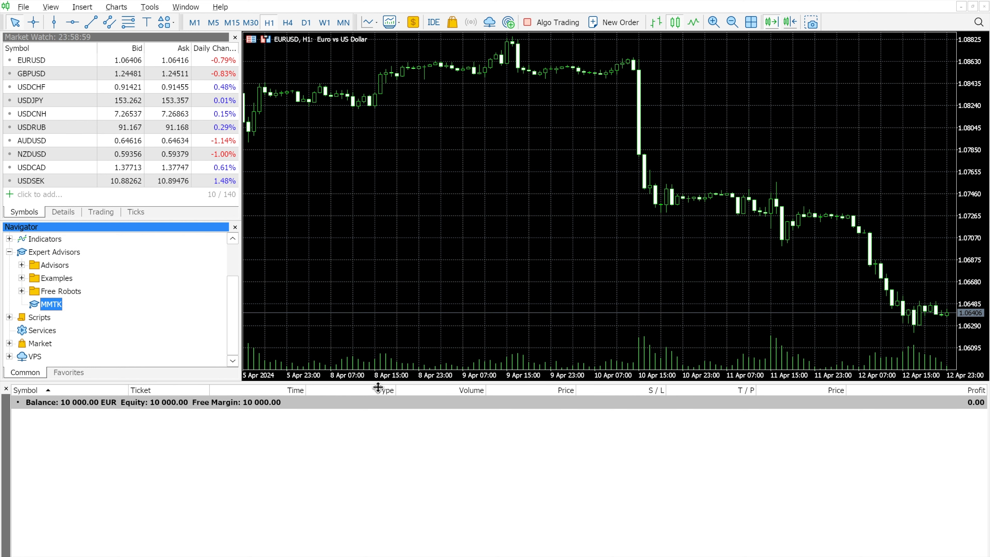
left_click_drag(376, 383, 372, 397)
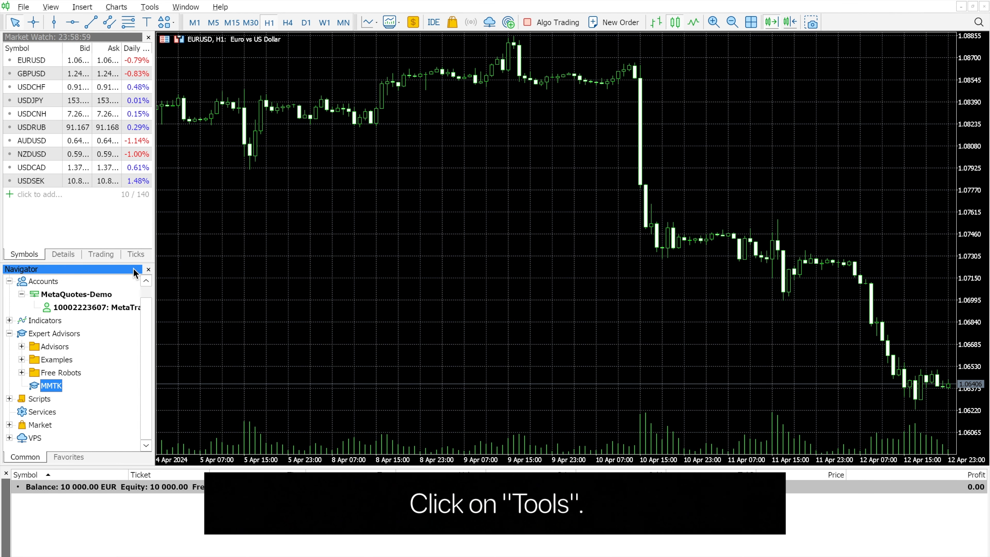
In Tools > Options > Expert Advisors, allow algo trading and untick disabling on account/profile change
left_click(158, 11)
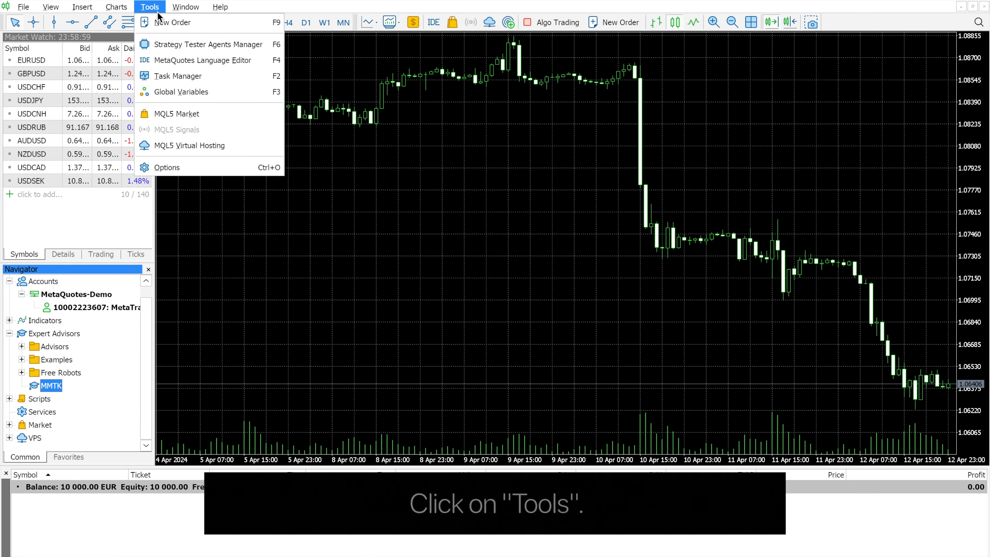
left_click(190, 167)
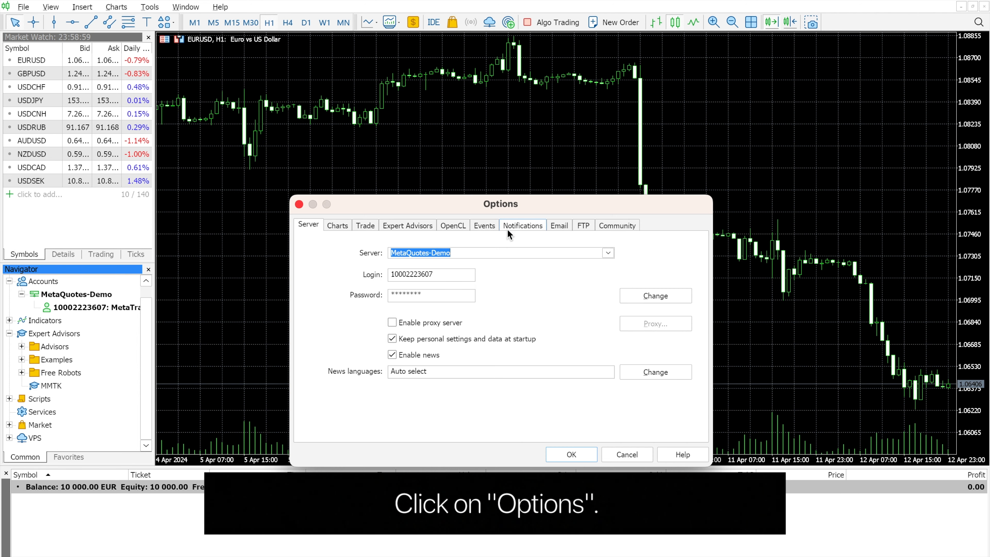
left_click(405, 225)
left_click(345, 253)
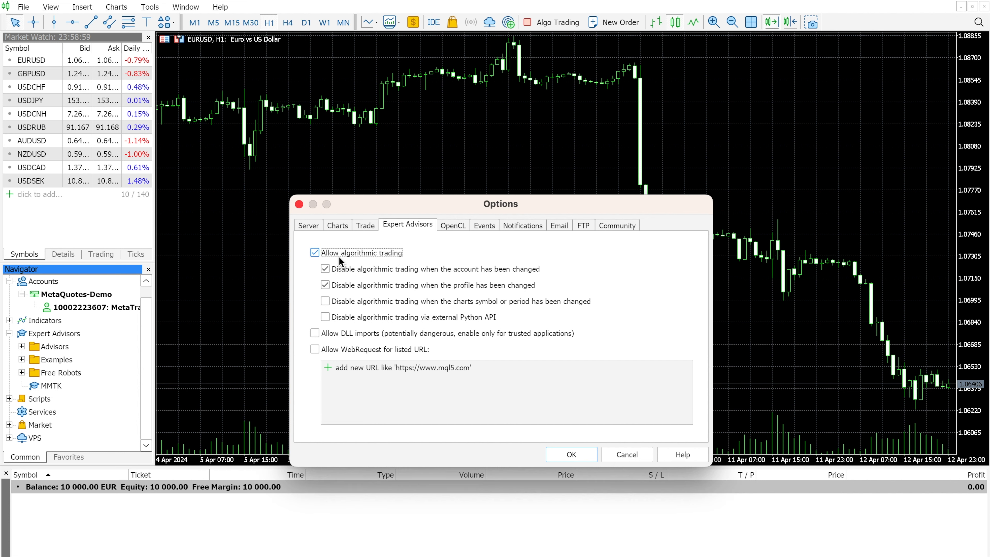
left_click(326, 268)
left_click(326, 286)
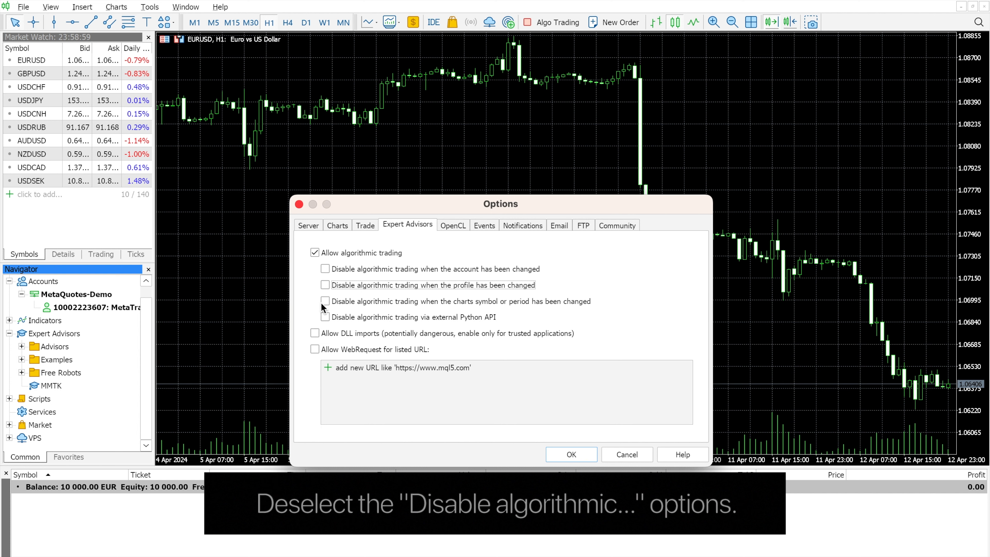
Allow DLL imports and WebRequest for 127.0.0.1, then save the options
left_click(314, 333)
left_click(315, 349)
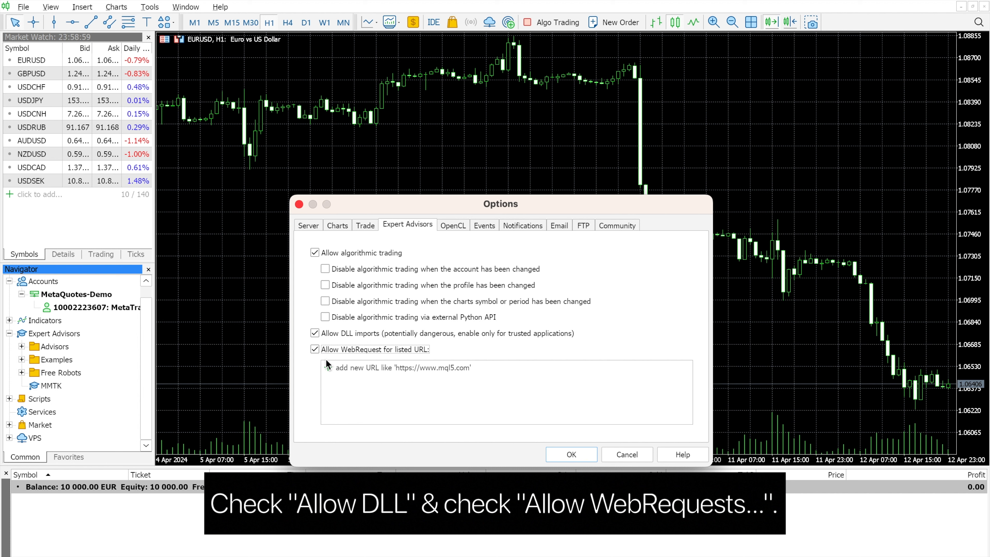
left_click(366, 369)
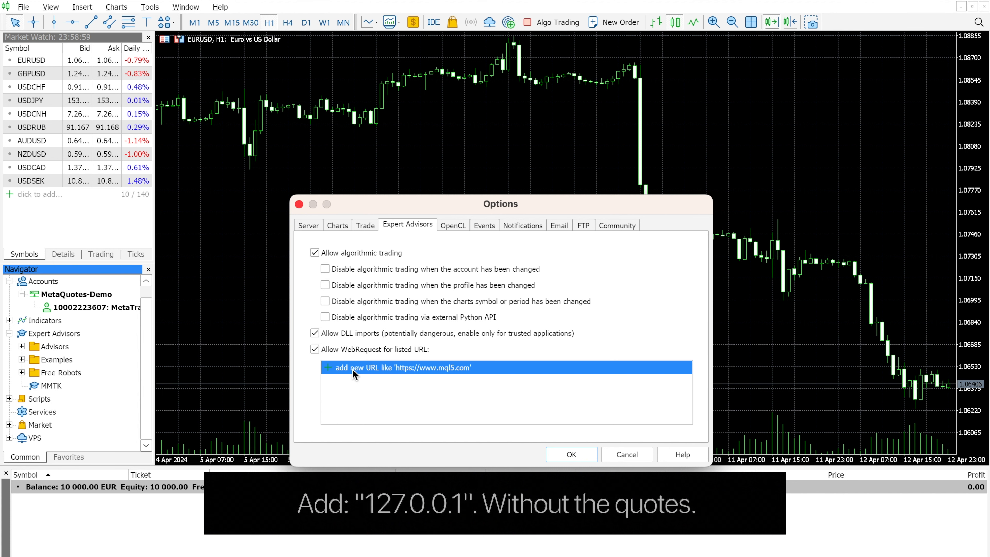
double_click(367, 368)
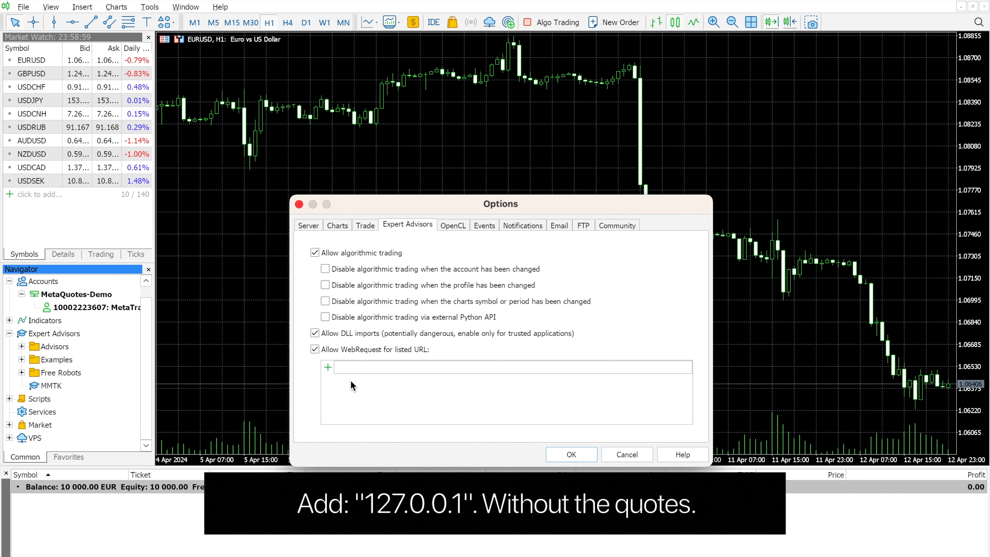
type("127.0.0.1")
key("Return")
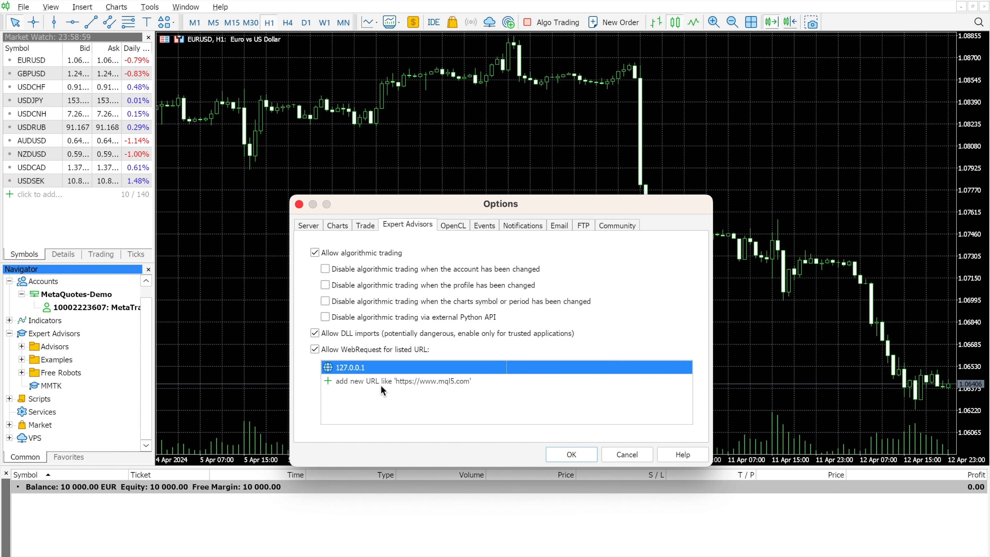
left_click(561, 451)
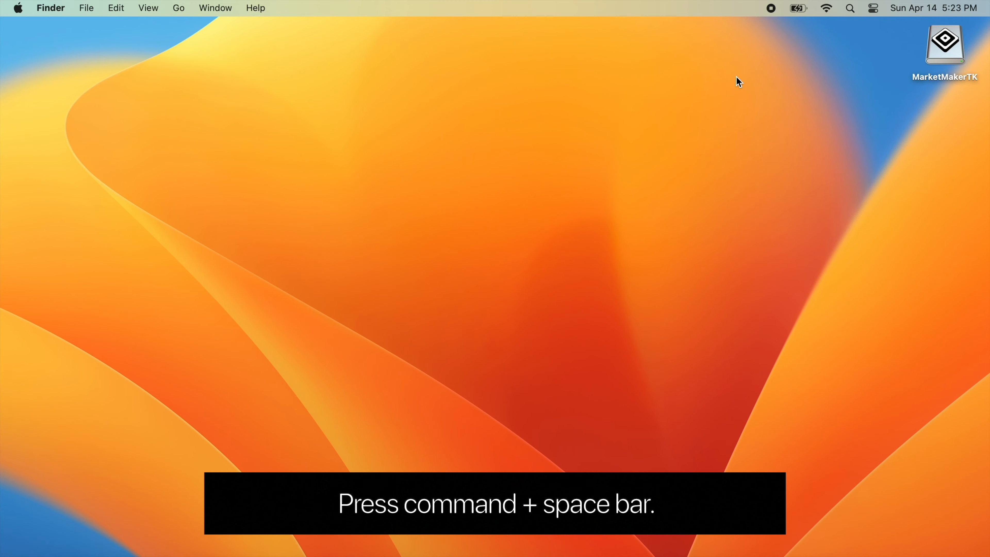
Open Bluetooth settings via Spotlight and connect the nearby MarketMaker TK device
key("super+space")
type("blu")
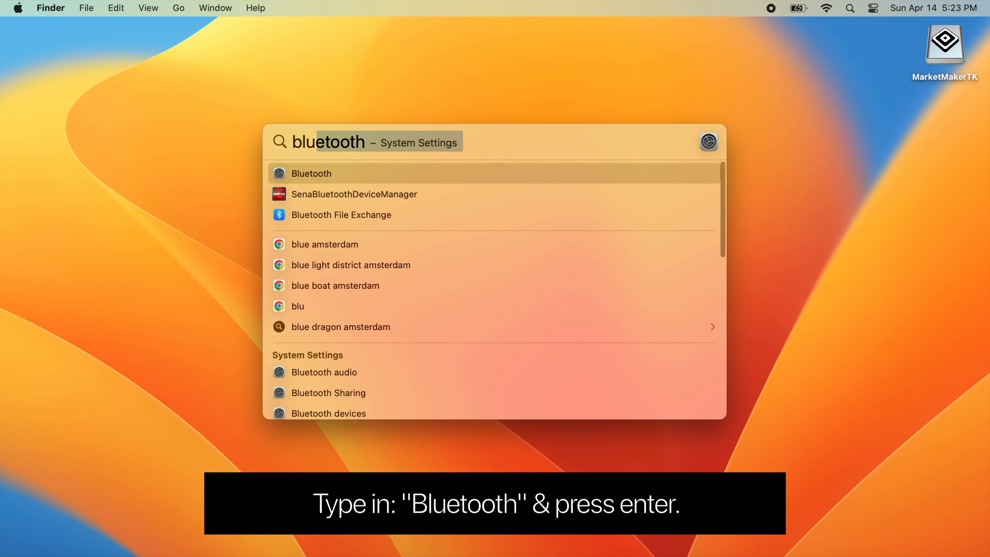
key("Return")
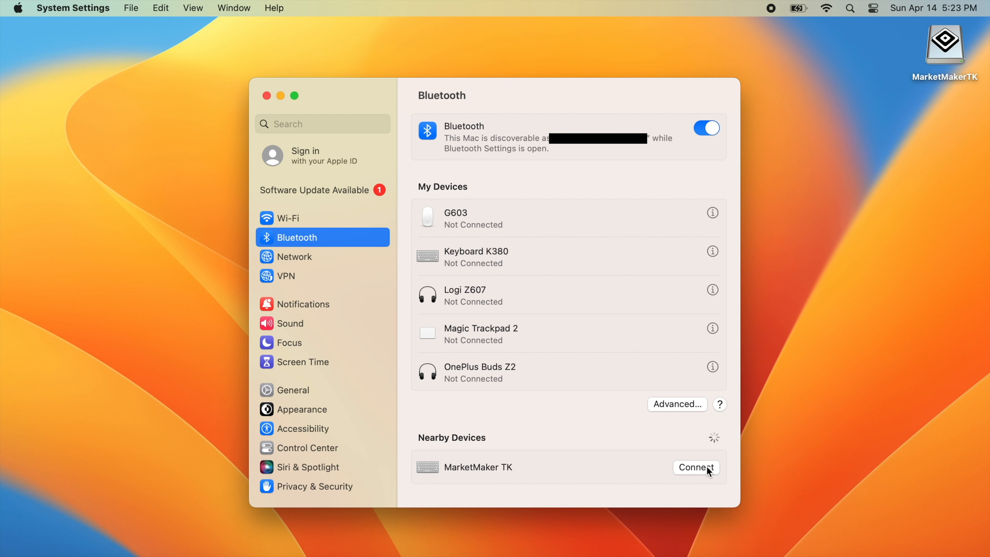
left_click(707, 467)
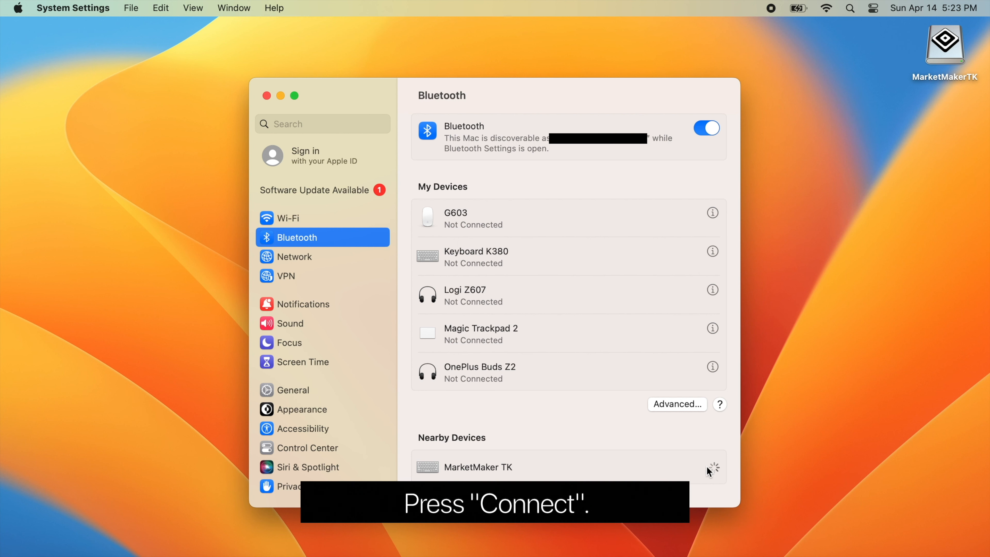
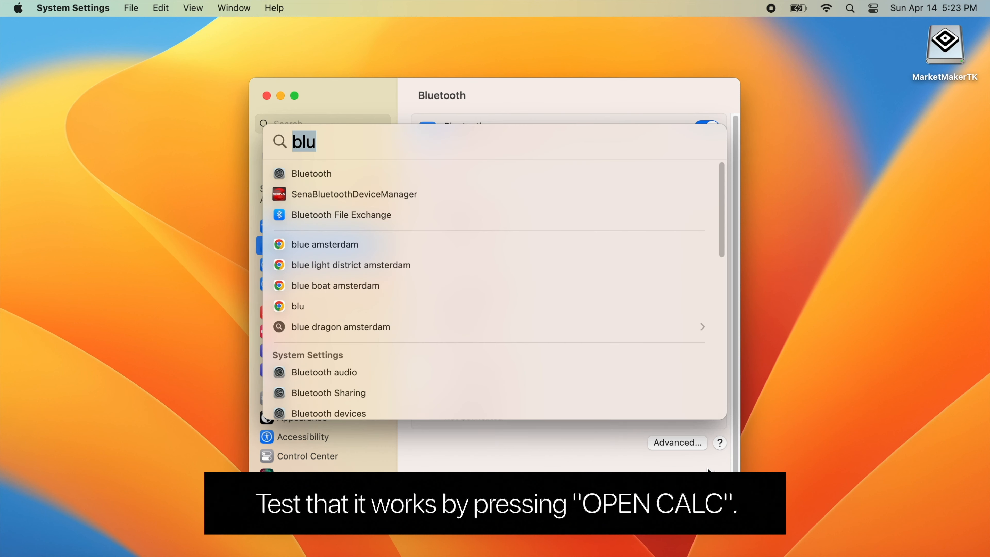
Clear and dismiss the System Settings search, then close the Bluetooth settings window
type("0000")
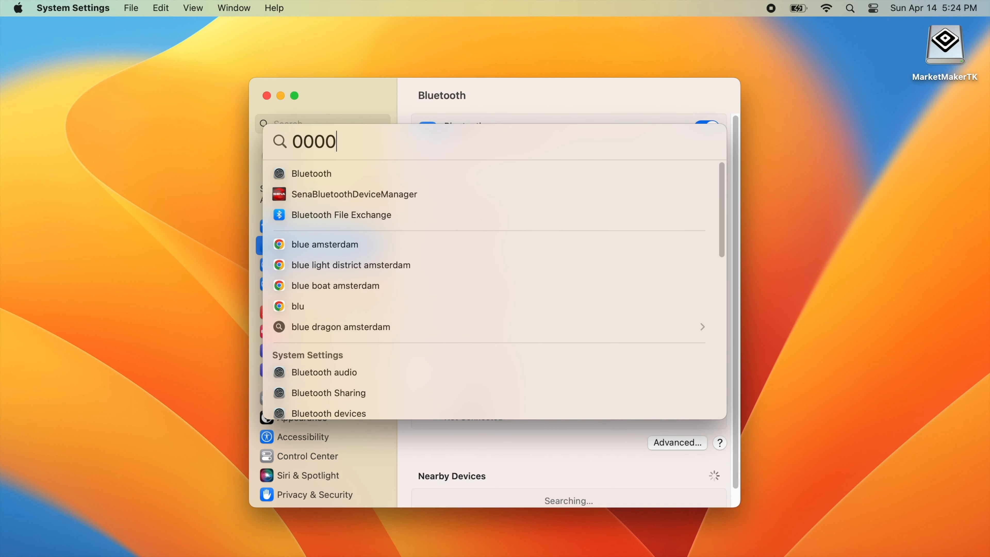
key("BackSpace")
key("BackSpace")
key("BackSpace")
key("BackSpace")
key("Escape")
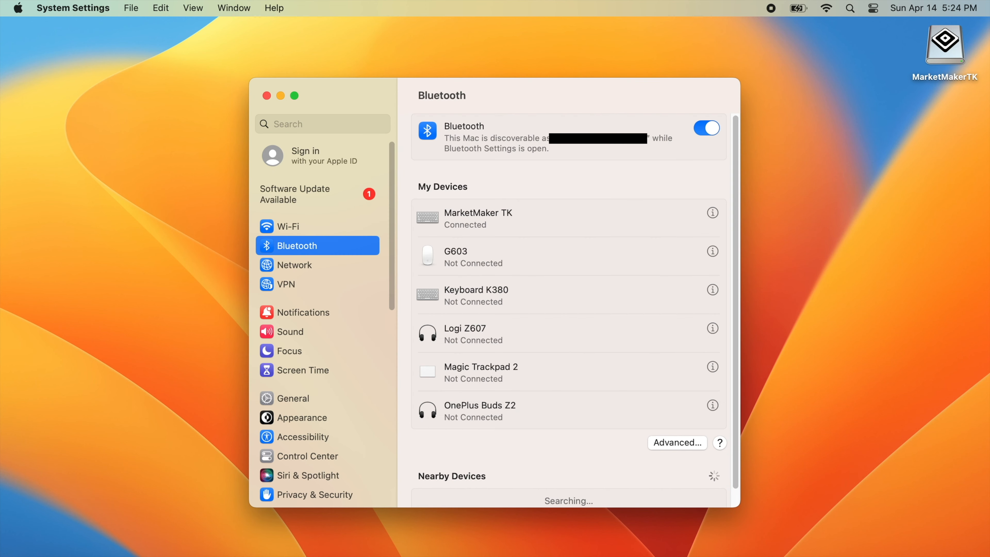
left_click(267, 96)
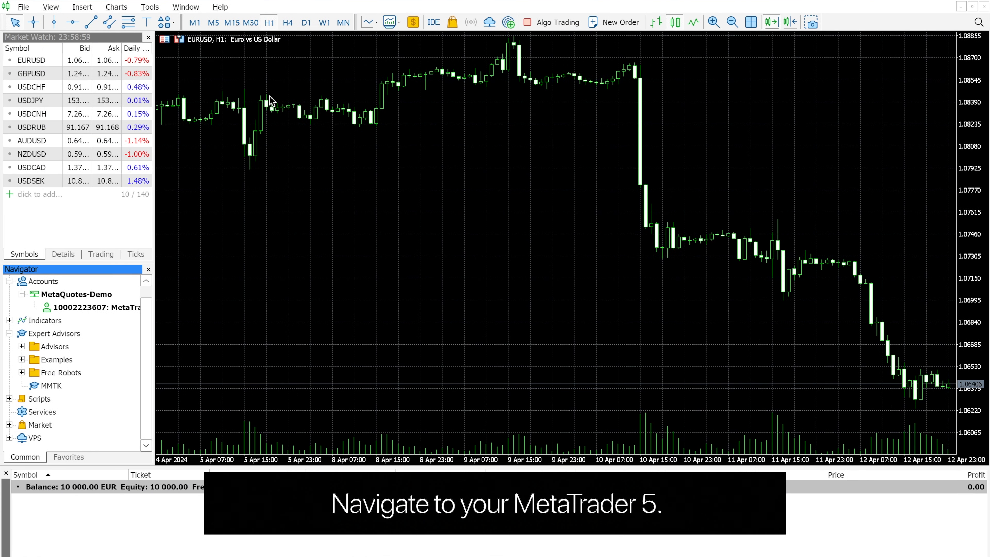
Attach MMTK from Navigator to the EURUSD H1 chart with Allow DLL imports checked
left_click(51, 385)
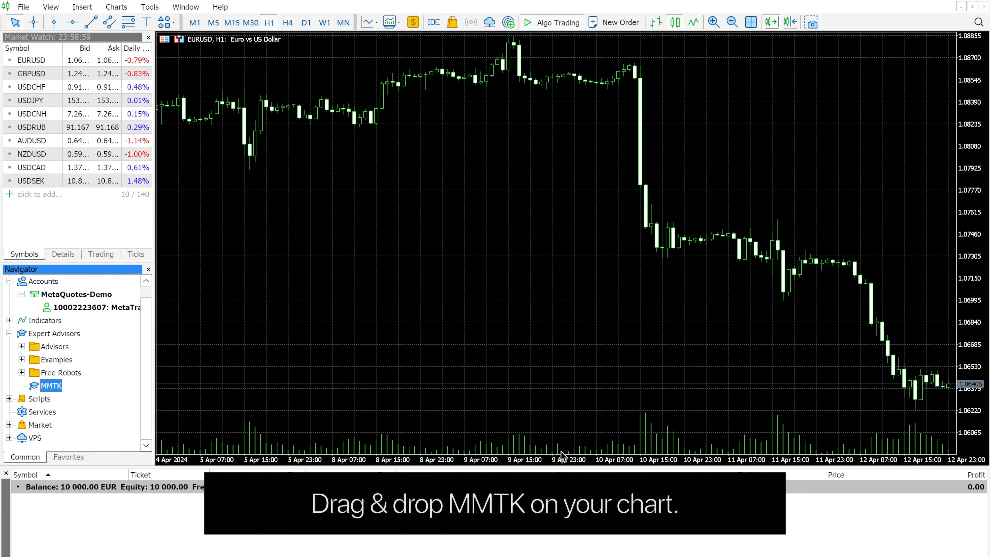
left_click_drag(48, 385, 364, 341)
left_click(344, 260)
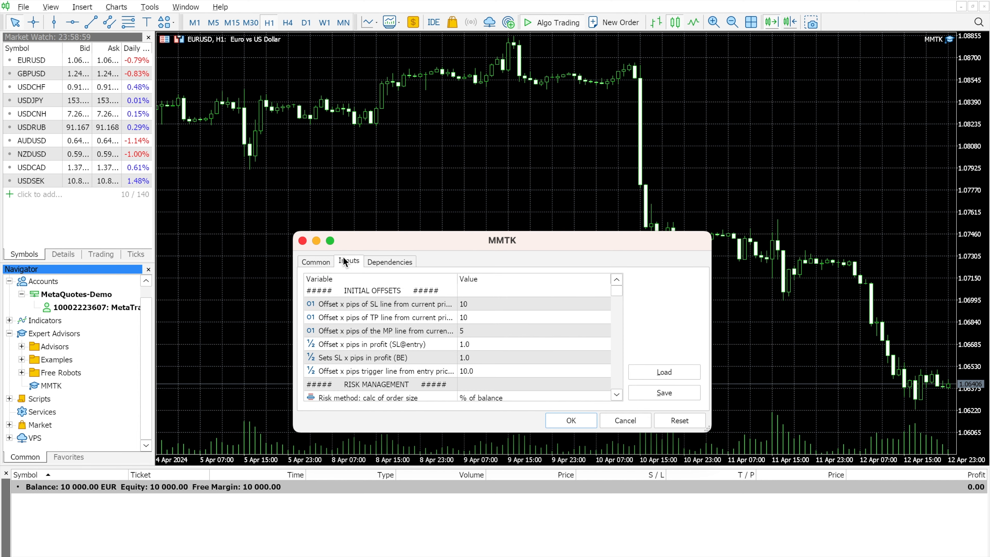
left_click(317, 261)
left_click(390, 261)
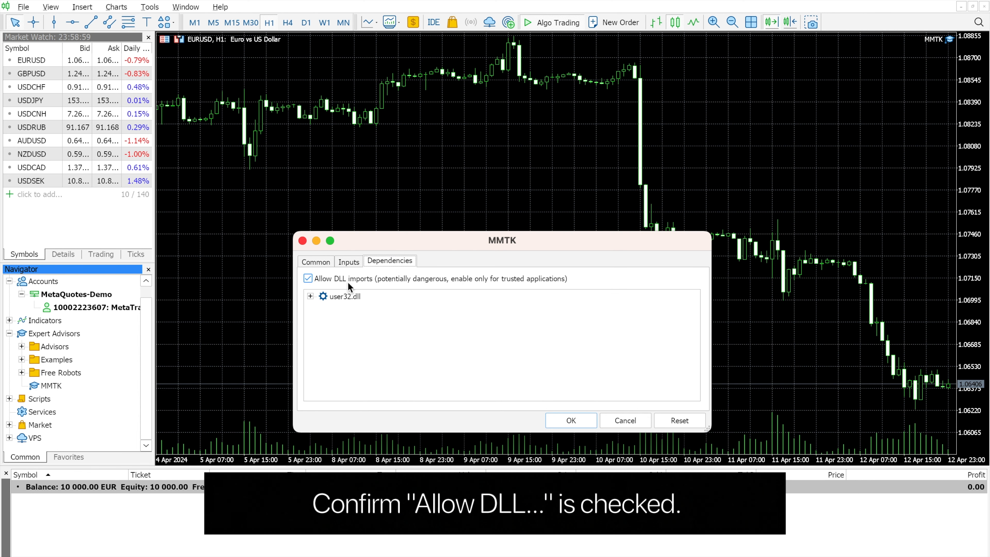
left_click(572, 420)
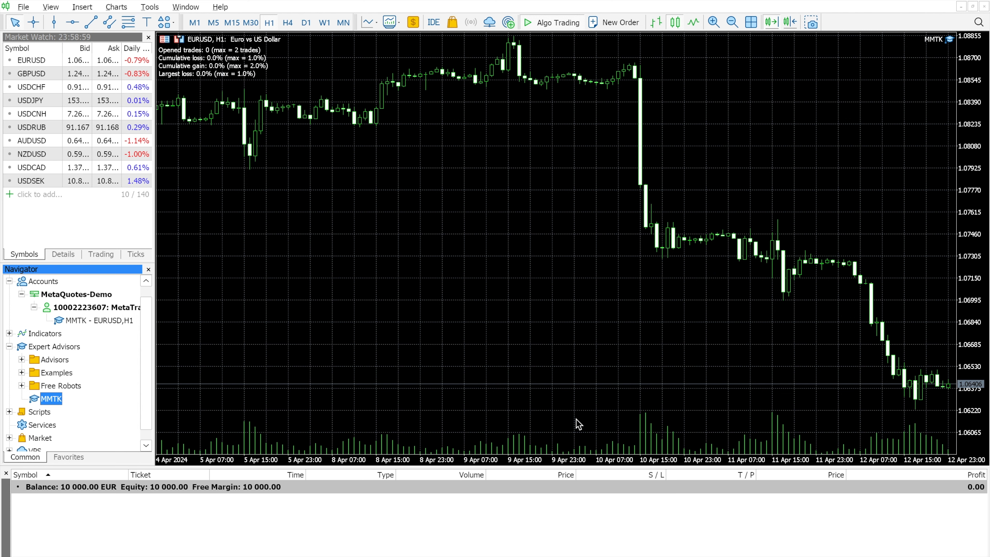
left_click(537, 363)
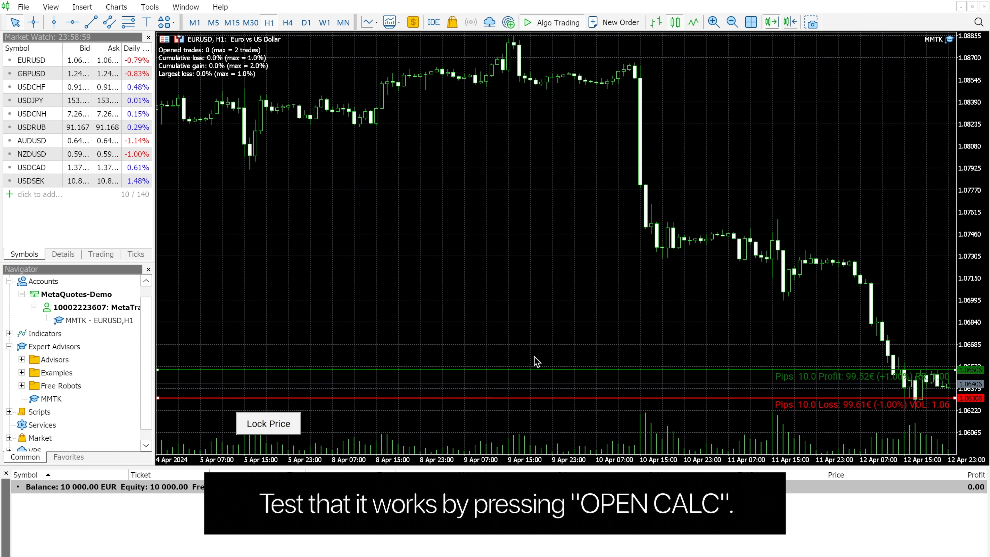
Hide the MMTK take-profit/stop-loss lines and toggle the calculator lines with the C hotkey
key("Escape")
key("c")
key("c")
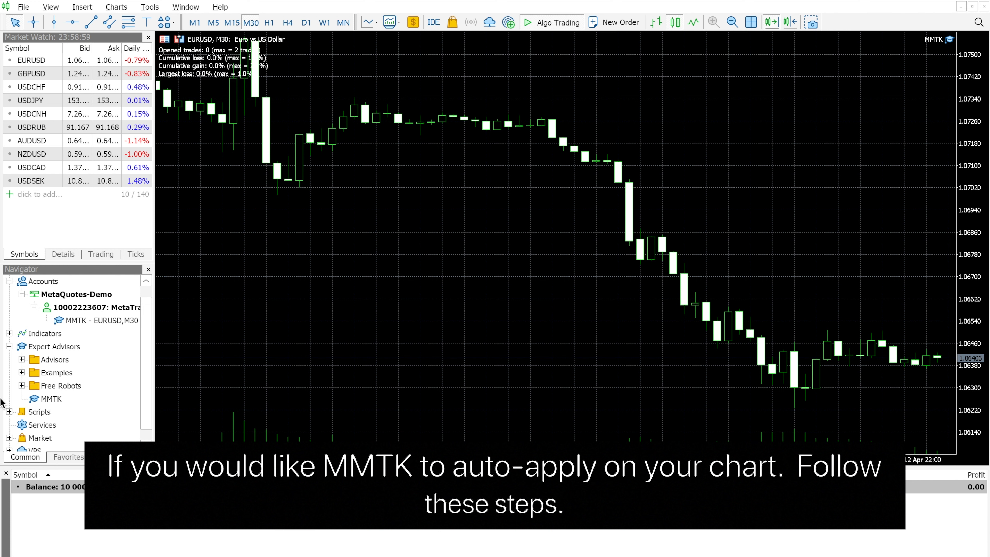
Open a new AUDUSD chart window from Market Watch
left_click(59, 144)
right_click(59, 146)
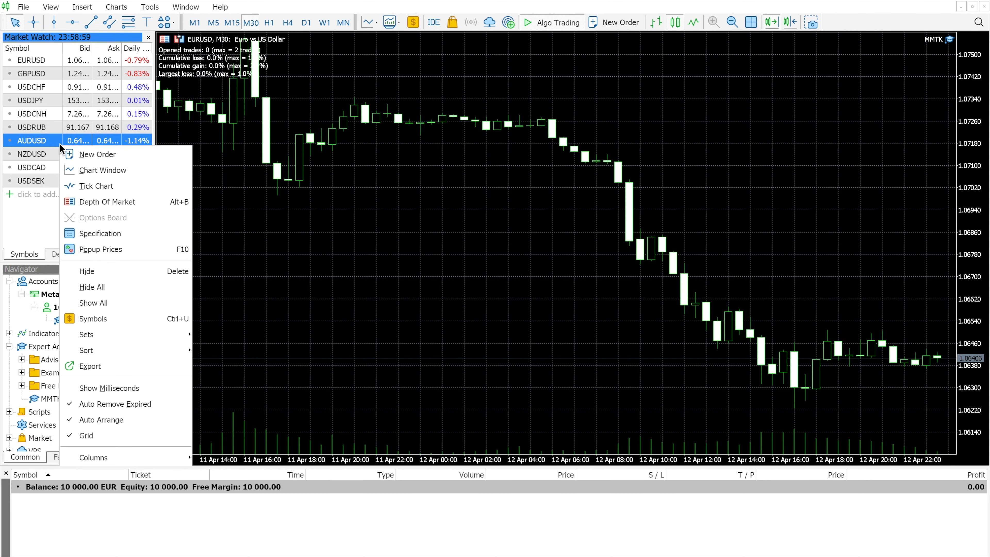
left_click(96, 168)
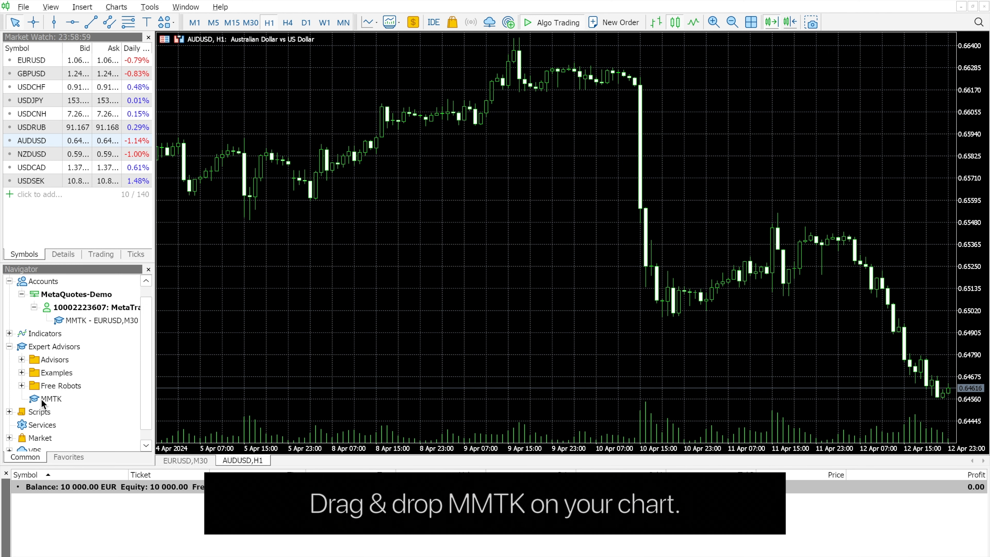
Attach MMTK to the AUDUSD chart and hide its take-profit/stop-loss lines
left_click_drag(42, 402, 347, 367)
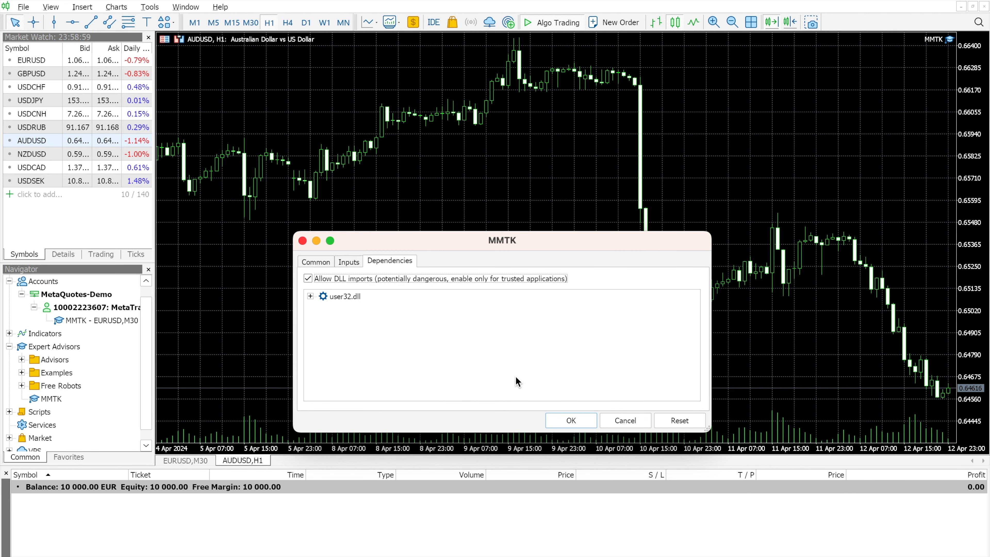
left_click(575, 421)
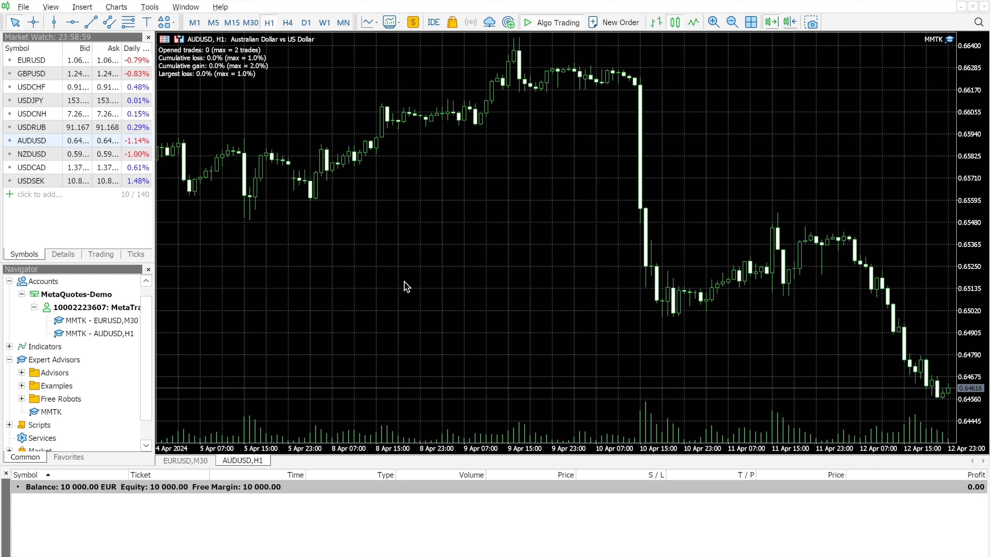
key("Escape")
Refresh the AUDUSD chart, save it as template default.tpl, then open a new NZDUSD chart
right_click(496, 250)
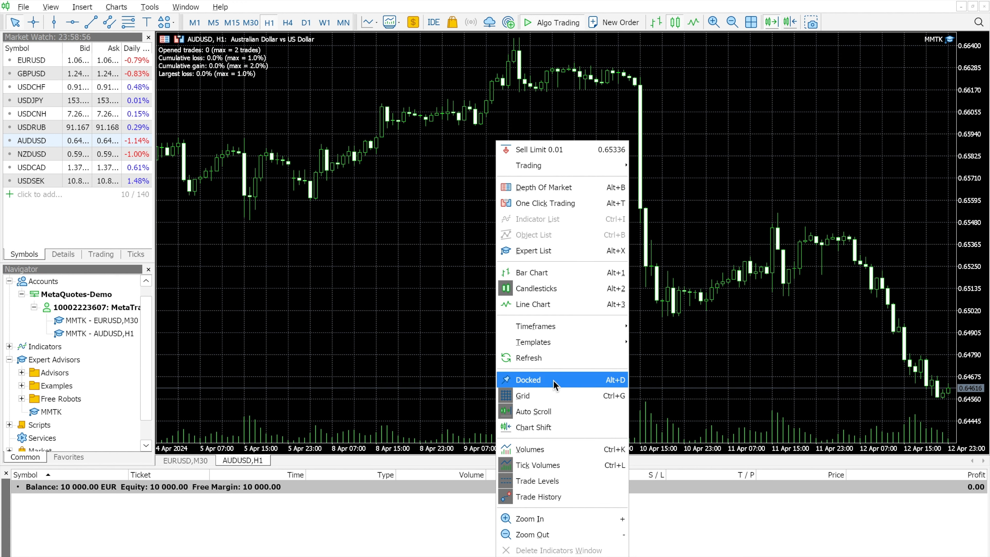
left_click(560, 392)
right_click(556, 294)
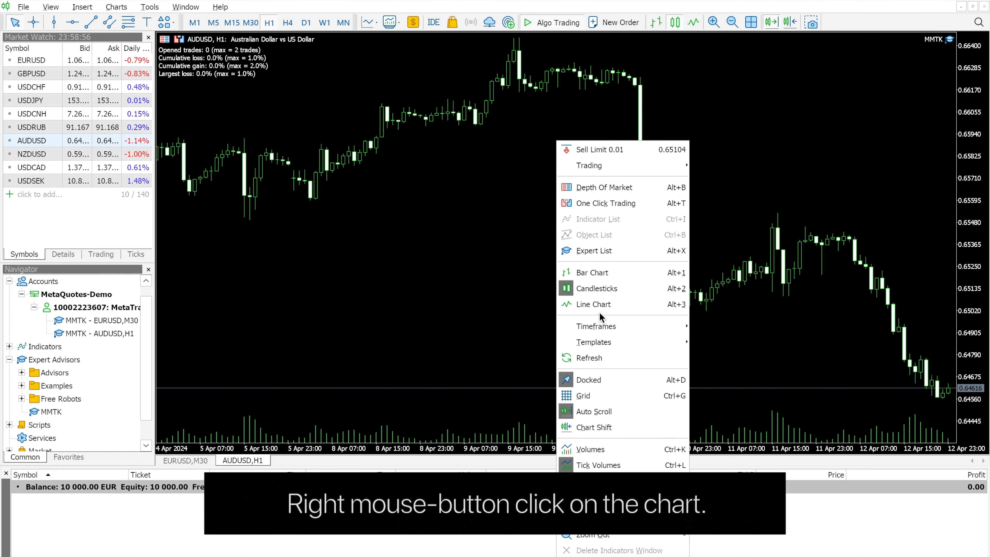
mouse_move(607, 340)
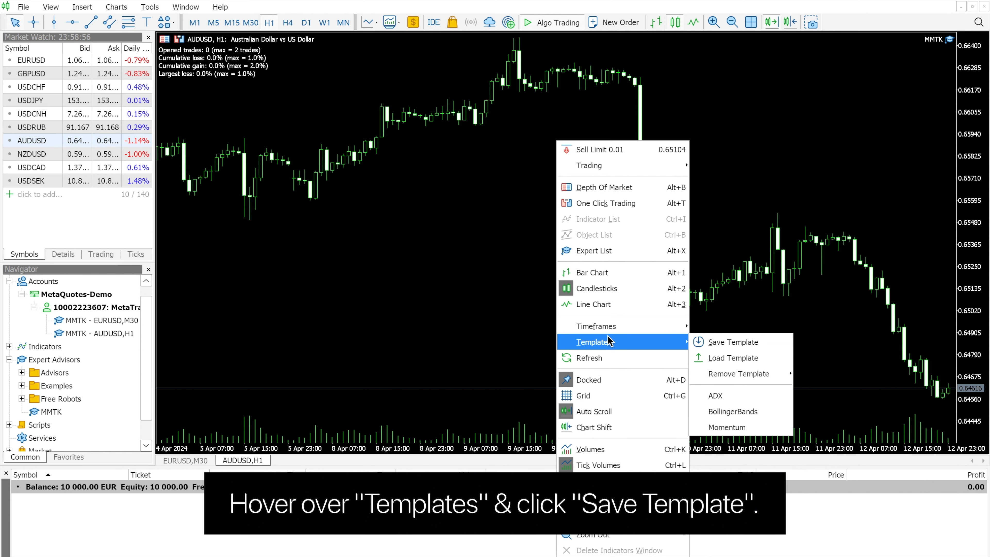
left_click(718, 342)
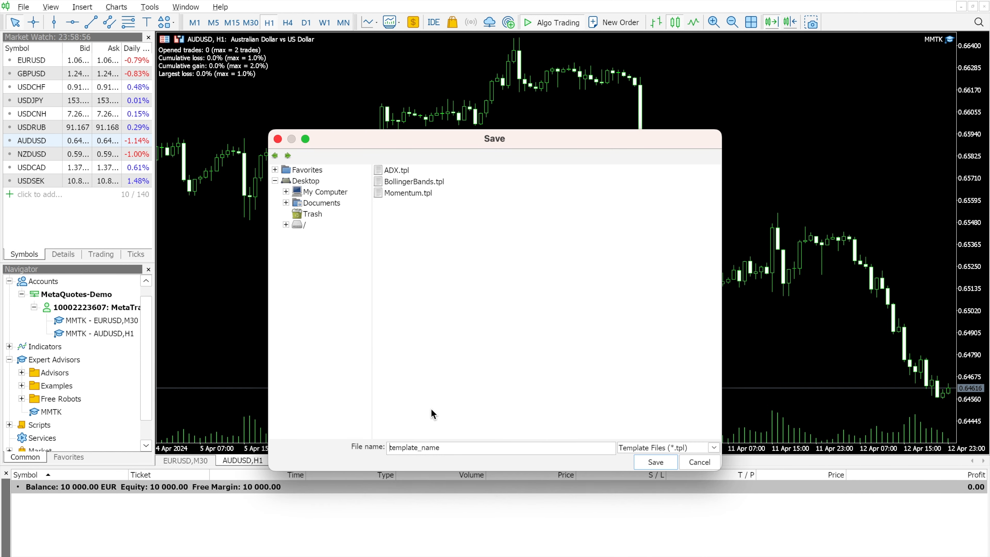
double_click(423, 448)
type("default.tpl")
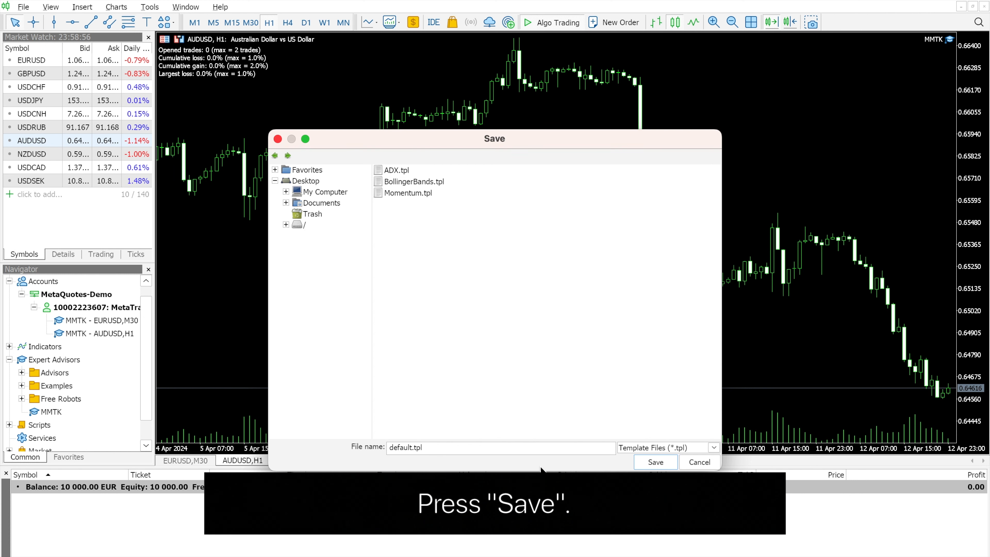
left_click(655, 462)
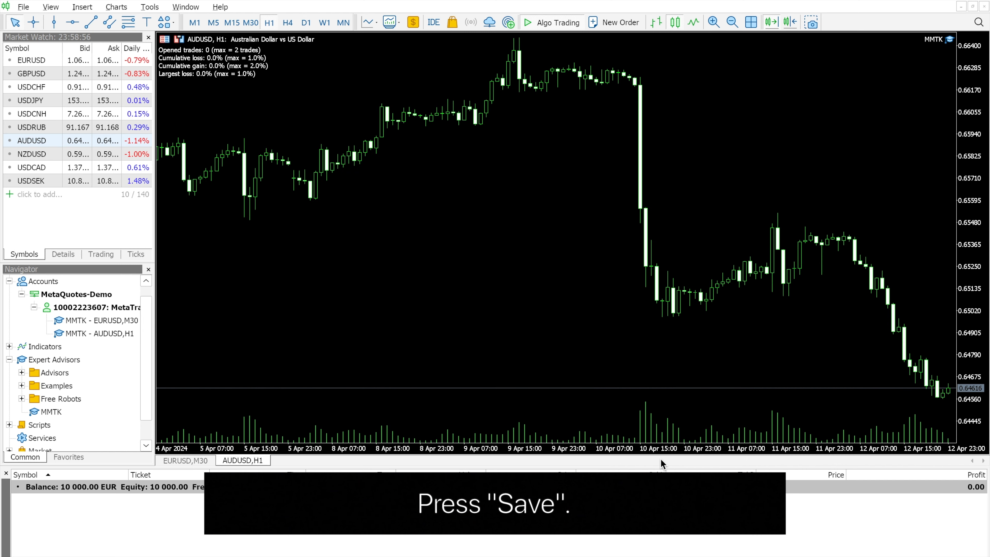
right_click(60, 154)
left_click(84, 178)
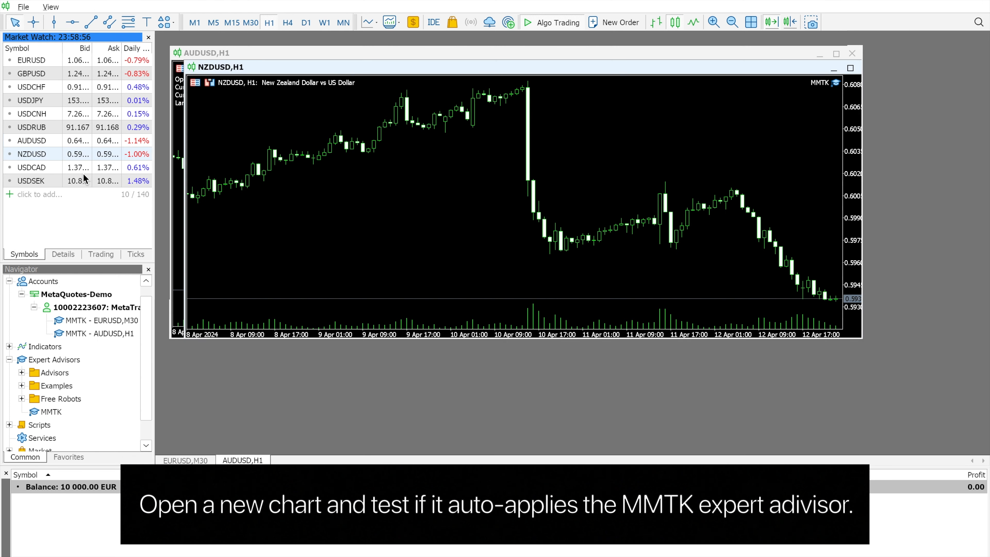